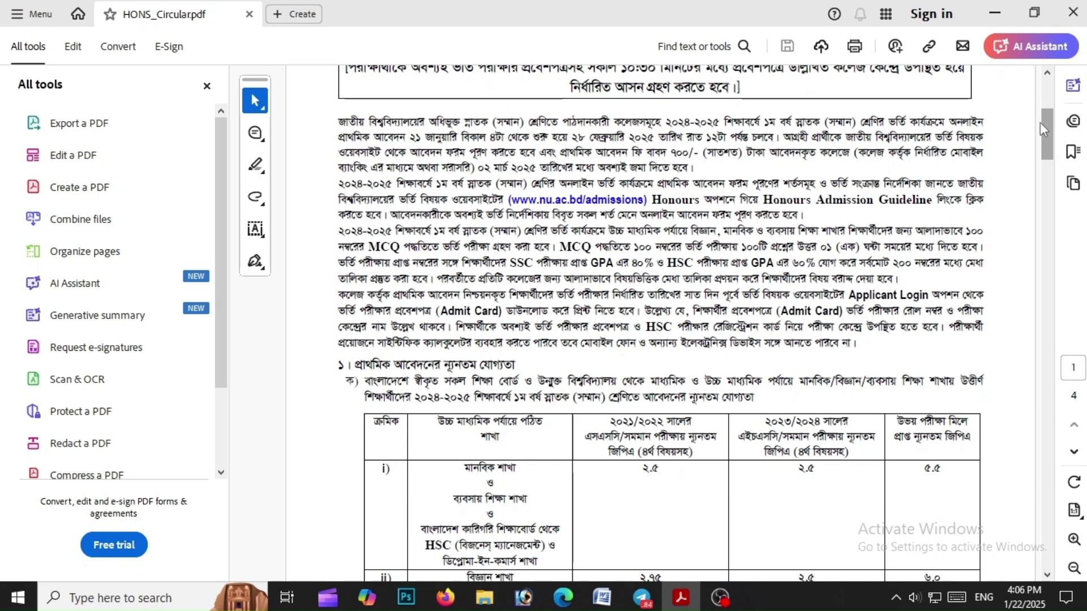
# Scroll through HONS_Circular.pdf, highlight the boxed admission-dates notice, then return to the top
pyautogui.moveTo(1045, 126); pyautogui.dragTo(1021, 320)
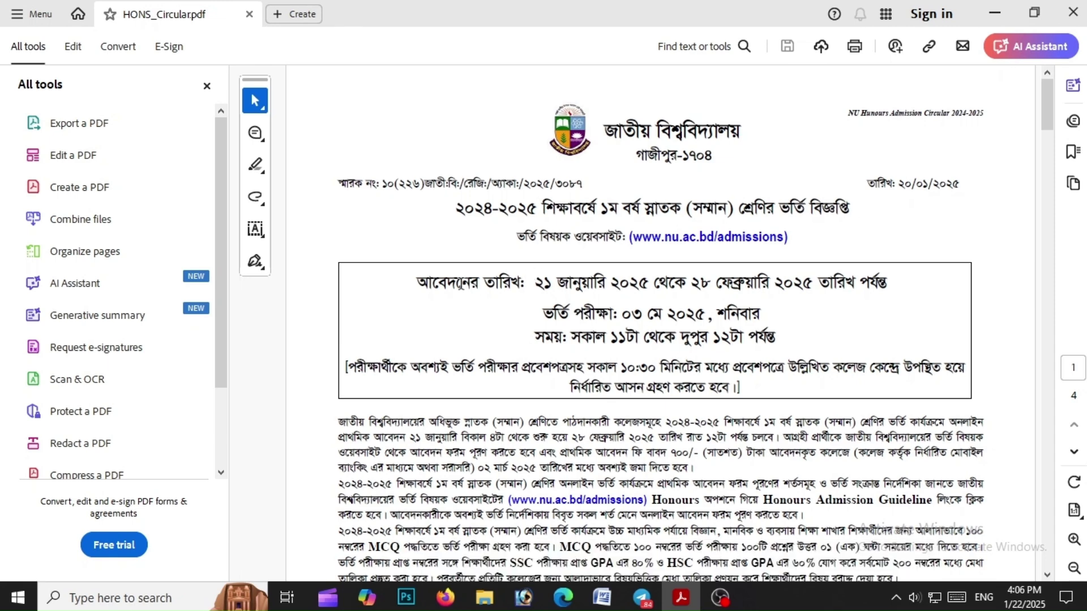
pyautogui.moveTo(461, 282); pyautogui.dragTo(811, 369)
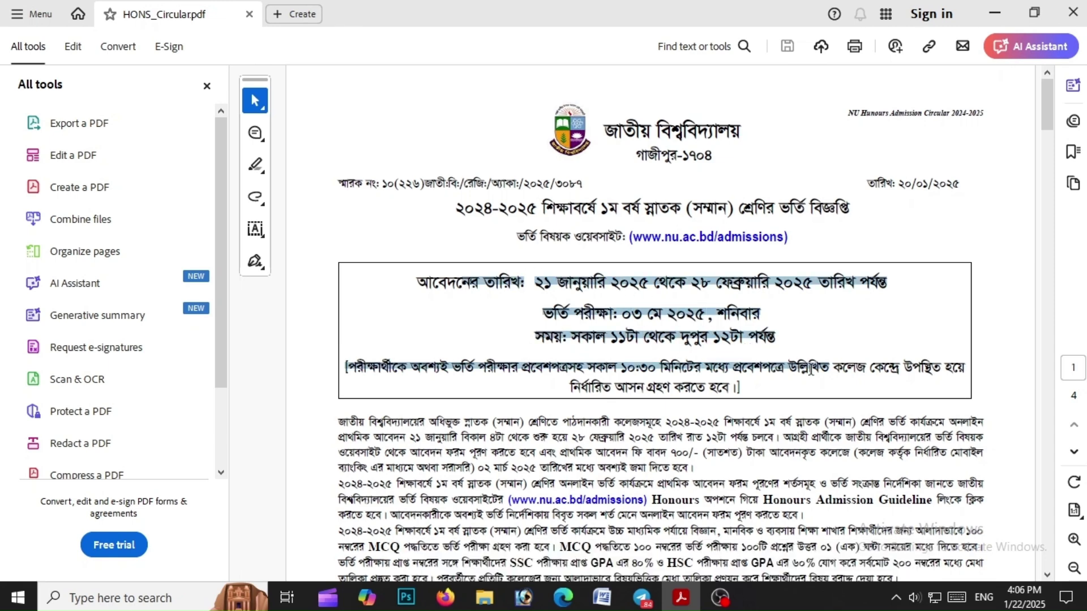
pyautogui.click(615, 338)
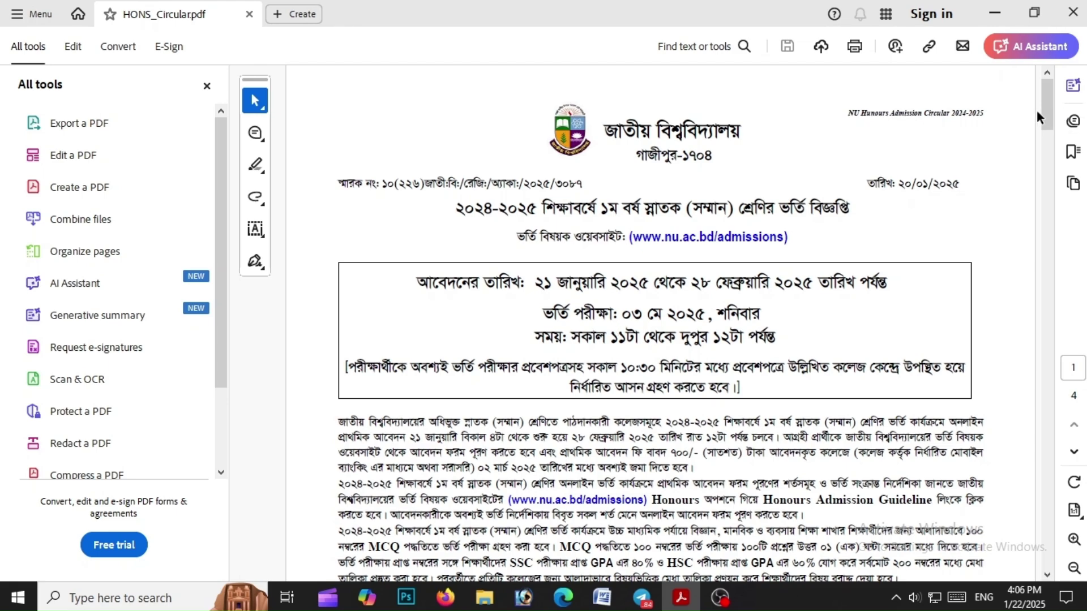
pyautogui.moveTo(1050, 107); pyautogui.dragTo(1047, 129)
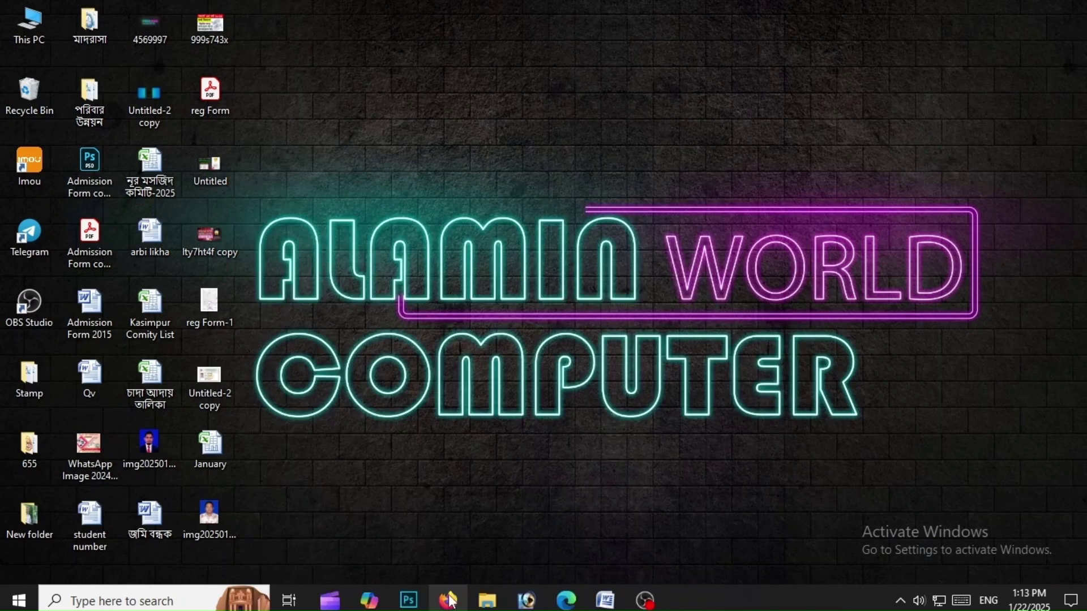
# Search Google for 'nu admission' in Firefox
pyautogui.click(449, 601)
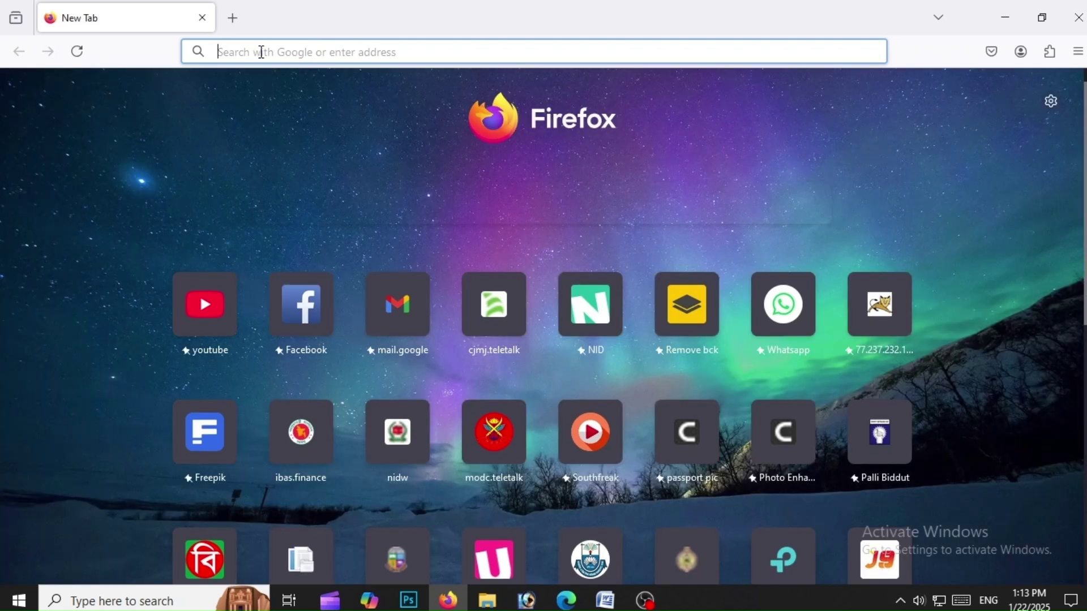
pyautogui.click(262, 51)
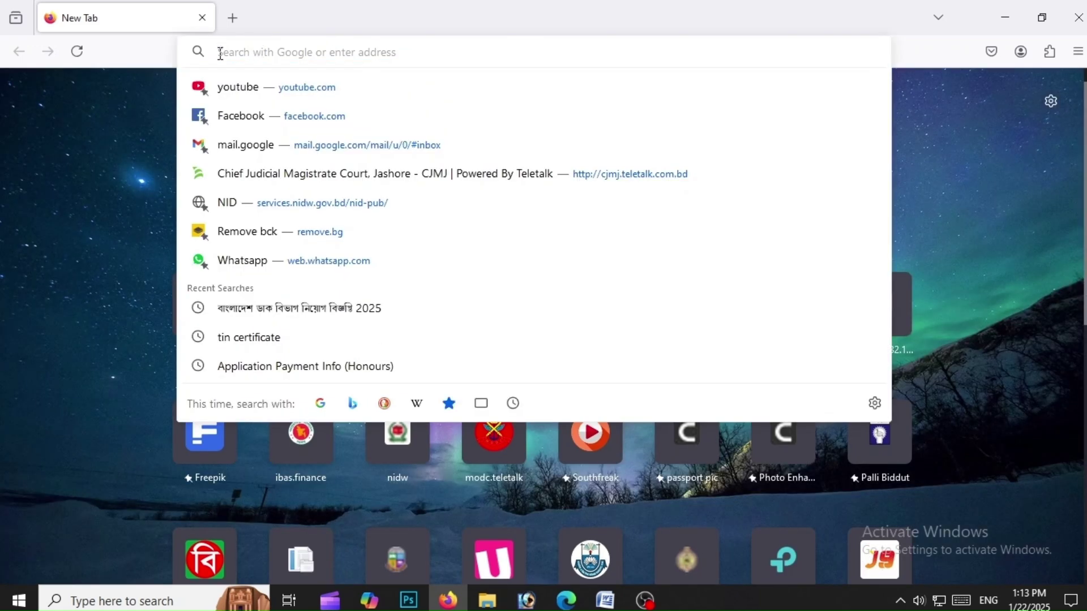
pyautogui.write('nu')
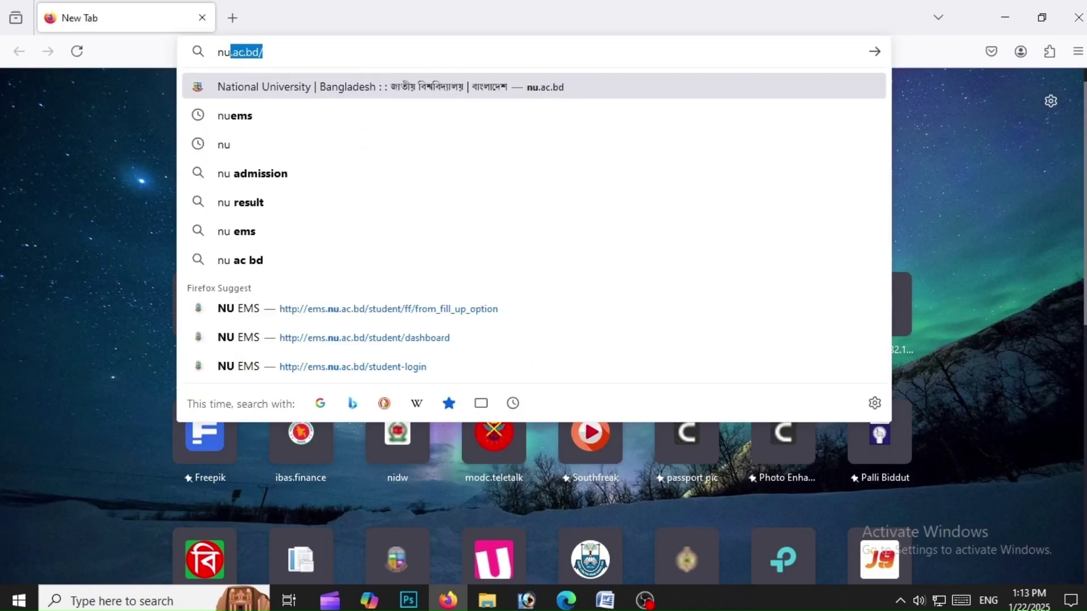
pyautogui.write('ad')
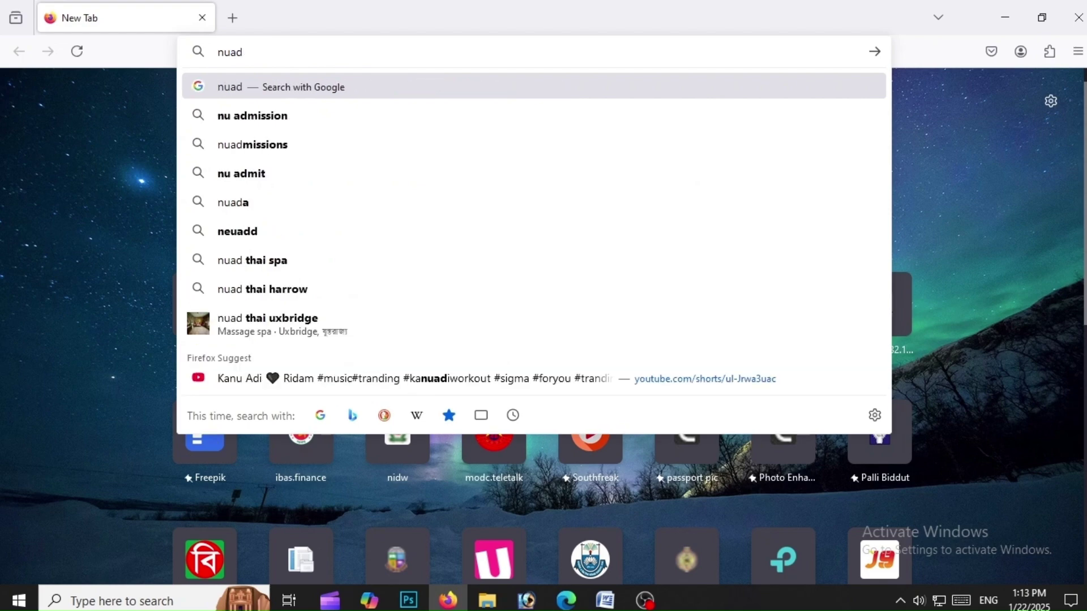
pyautogui.click(305, 118)
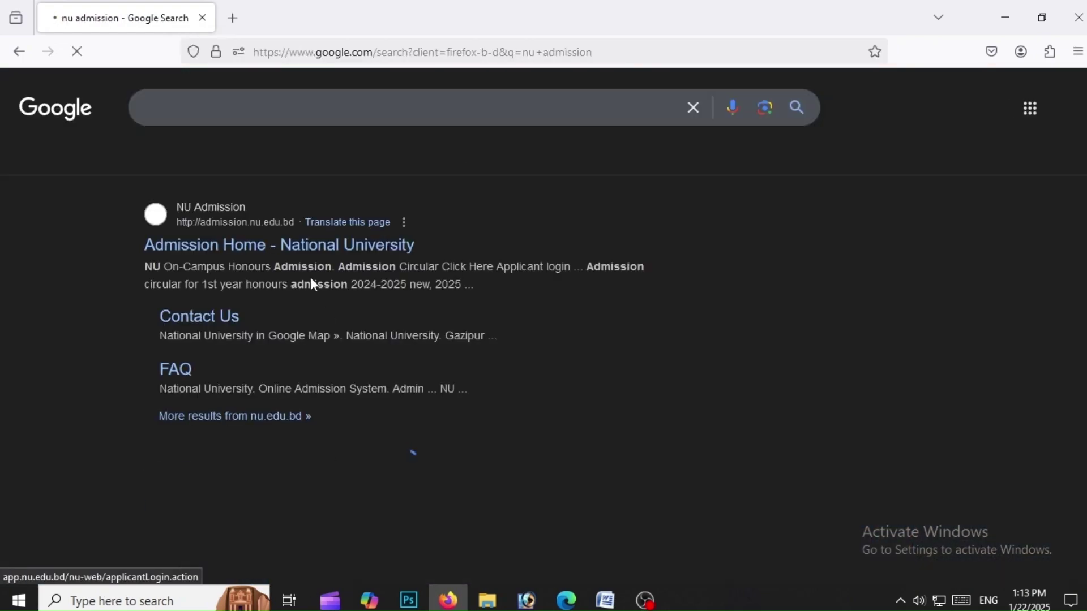
# Go to the Admission Home - National University site and start the Apply Now (Honours) form
pyautogui.click(236, 249)
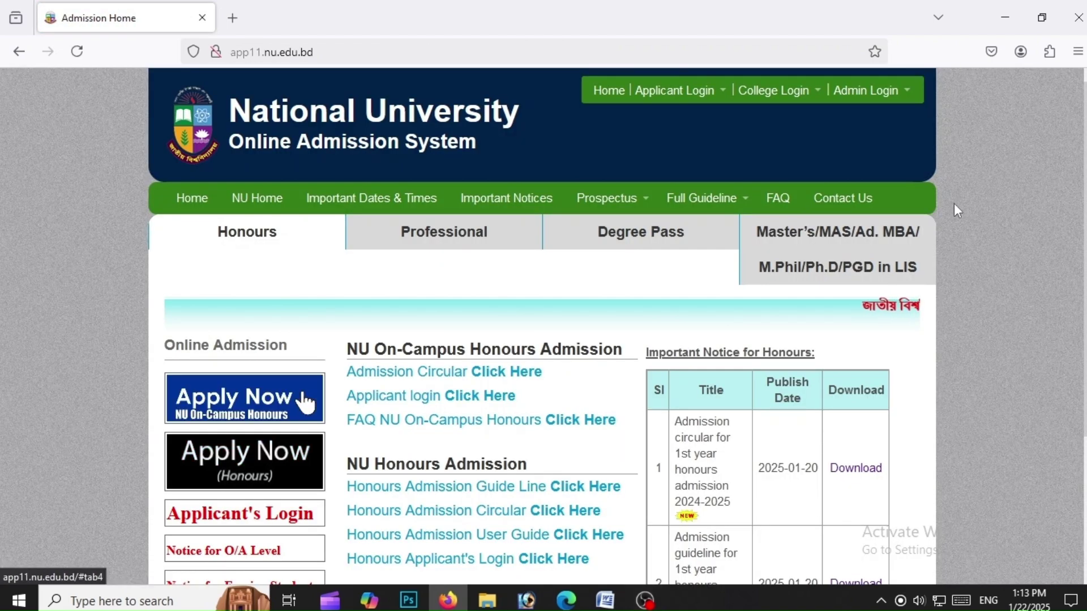
pyautogui.scroll(-2, 306, 403)
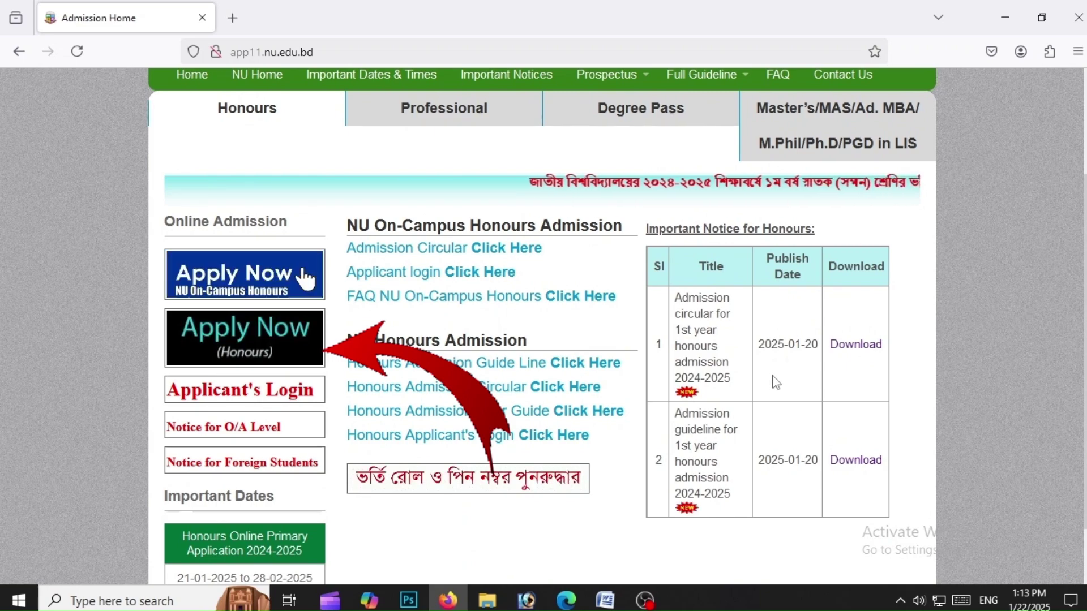
pyautogui.click(271, 340)
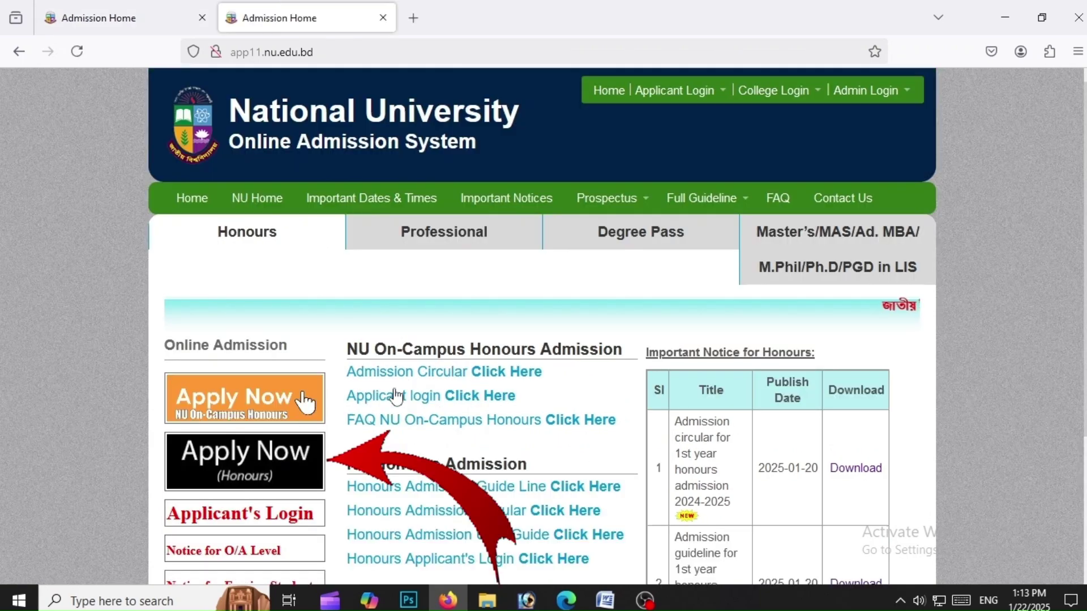
pyautogui.click(290, 453)
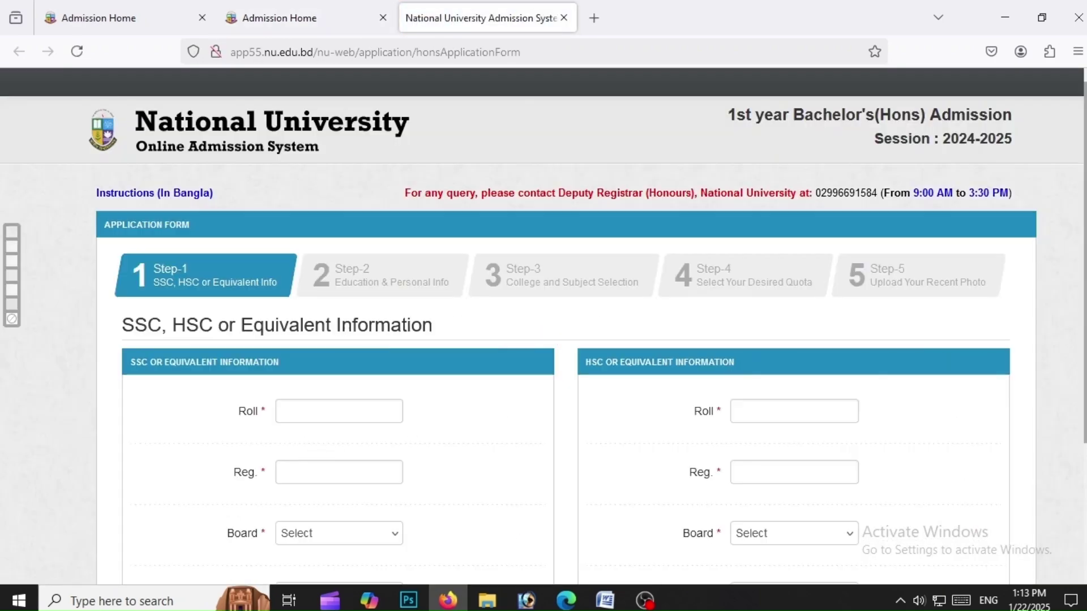
# Enter the SSC roll and registration numbers, with board Jessore and passing year 2022
pyautogui.scroll(-3, 587, 334)
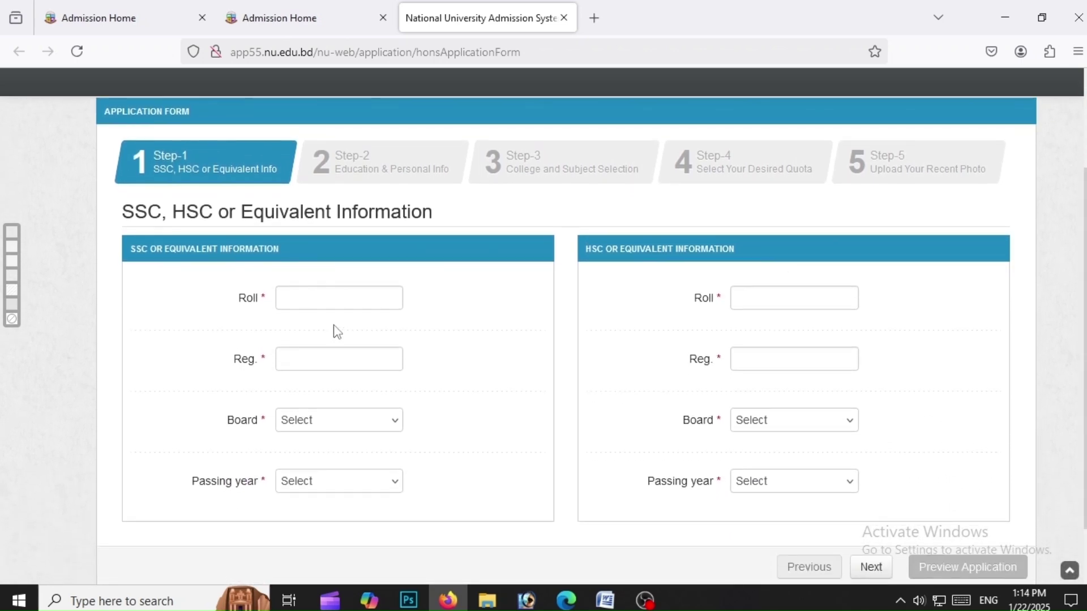
pyautogui.click(329, 308)
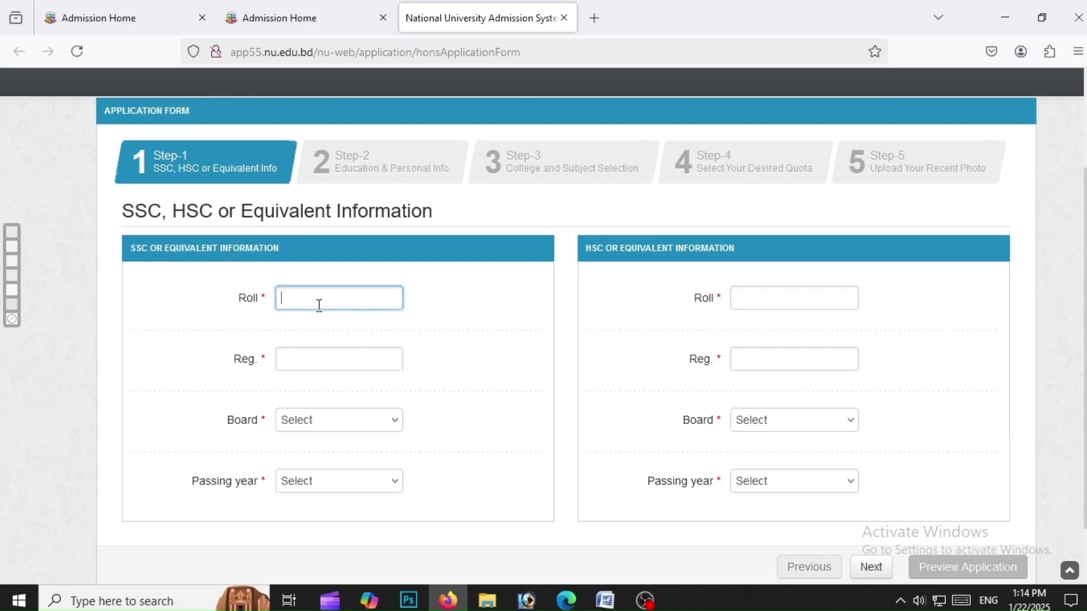
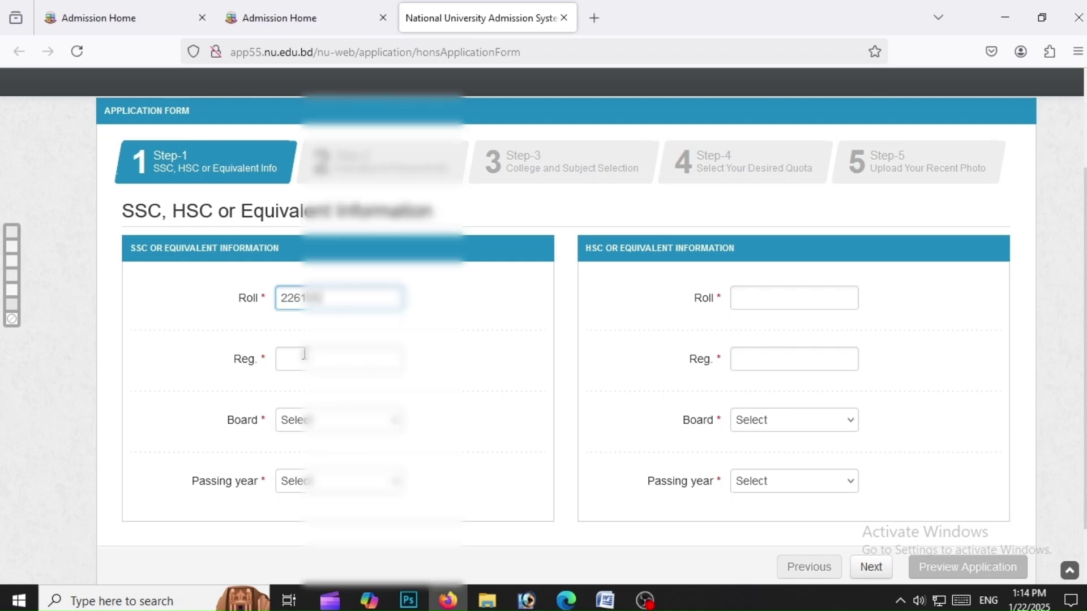
pyautogui.click(304, 354)
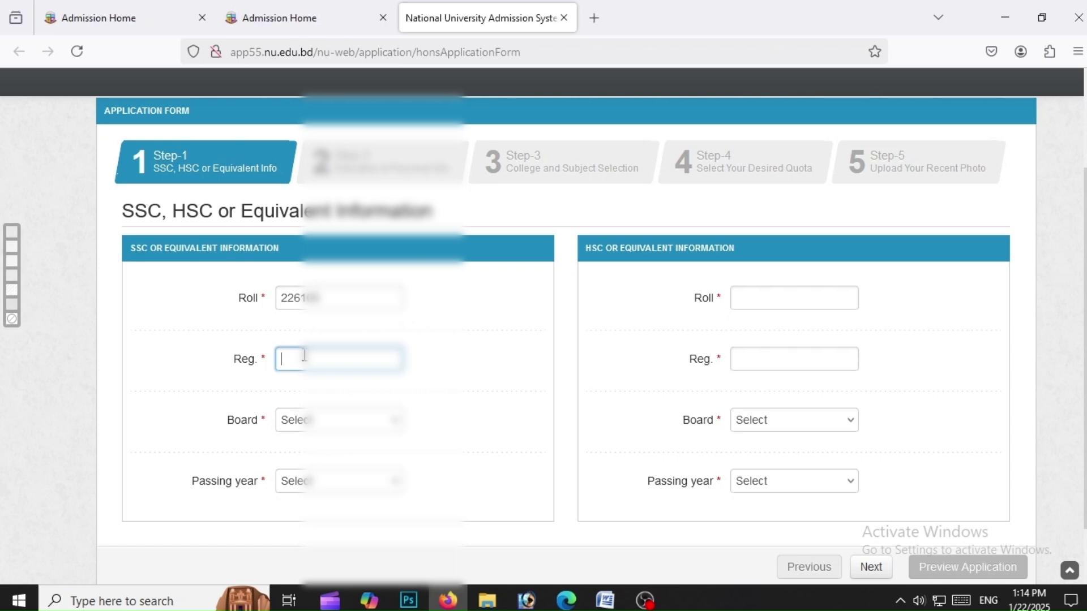
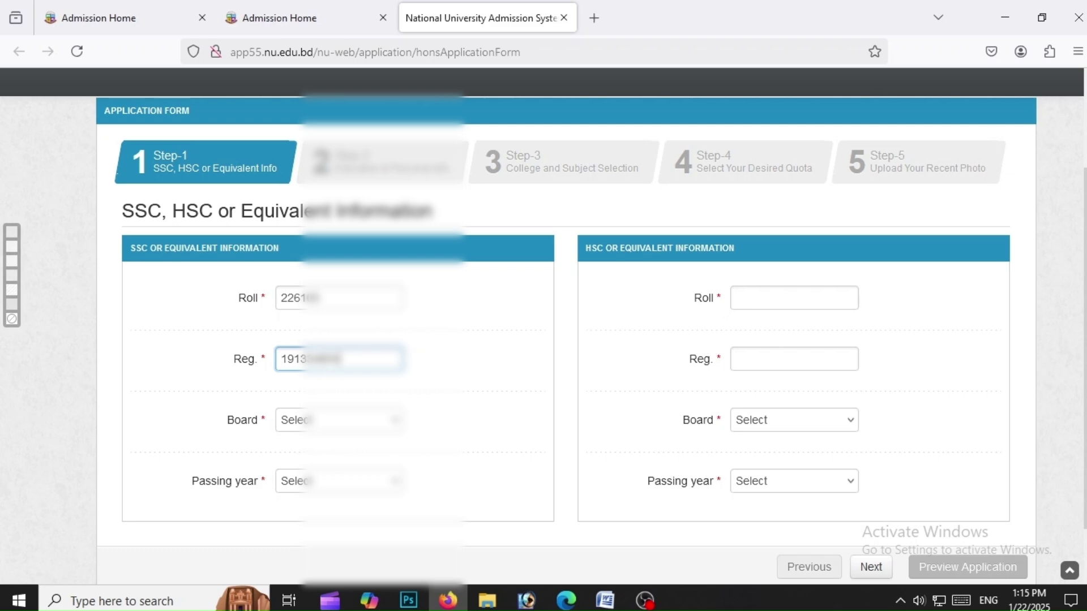
pyautogui.click(328, 421)
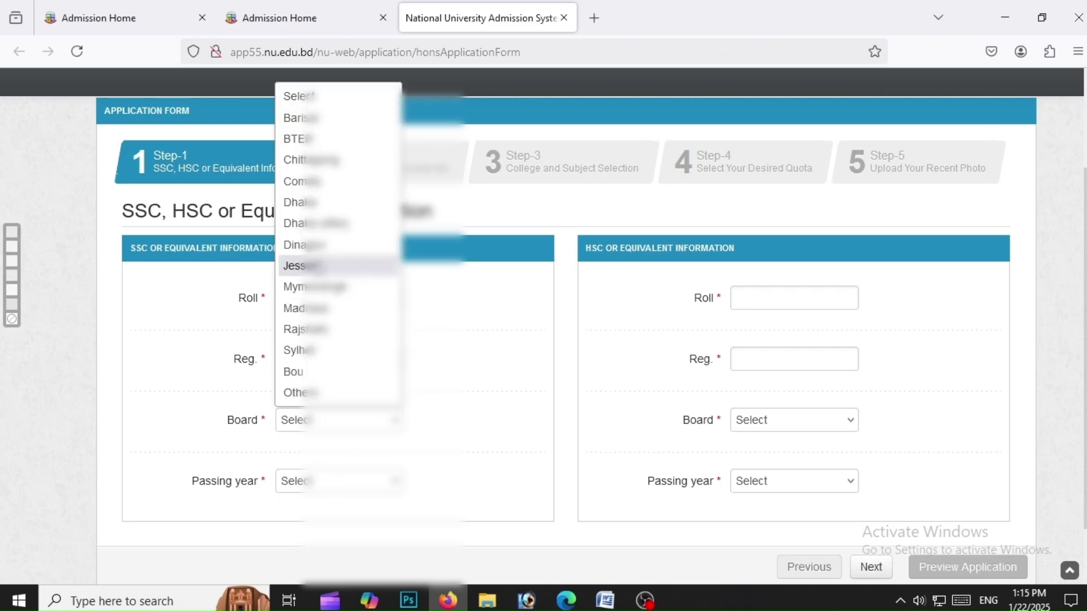
pyautogui.click(305, 262)
pyautogui.click(318, 482)
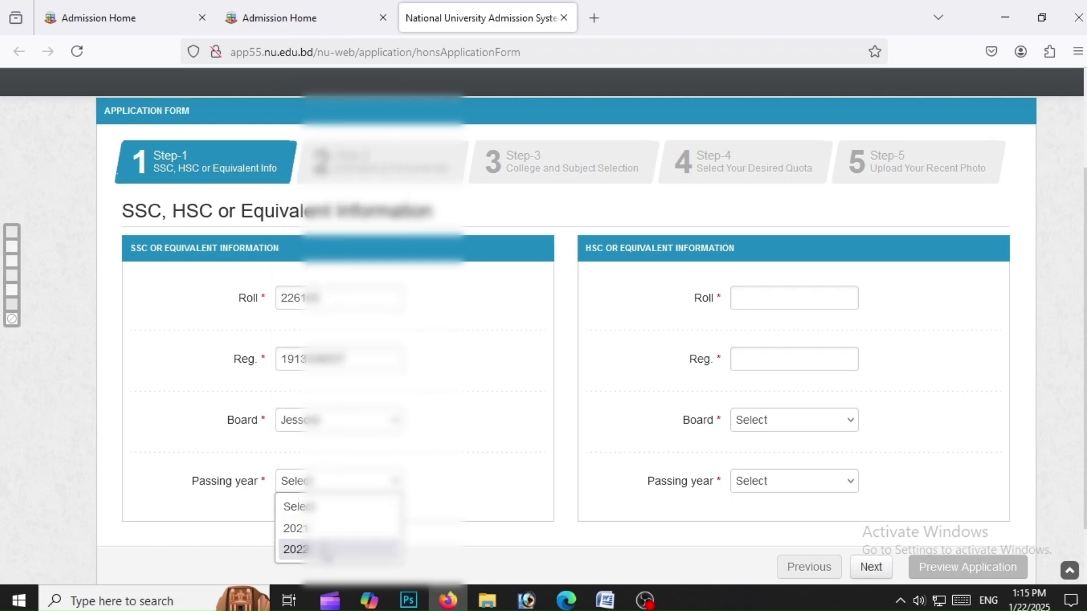
pyautogui.click(328, 549)
# Enter the HSC roll number and copy the SSC registration number into HSC Reg
pyautogui.click(753, 310)
pyautogui.scroll(-1, 754, 310)
pyautogui.write('616')
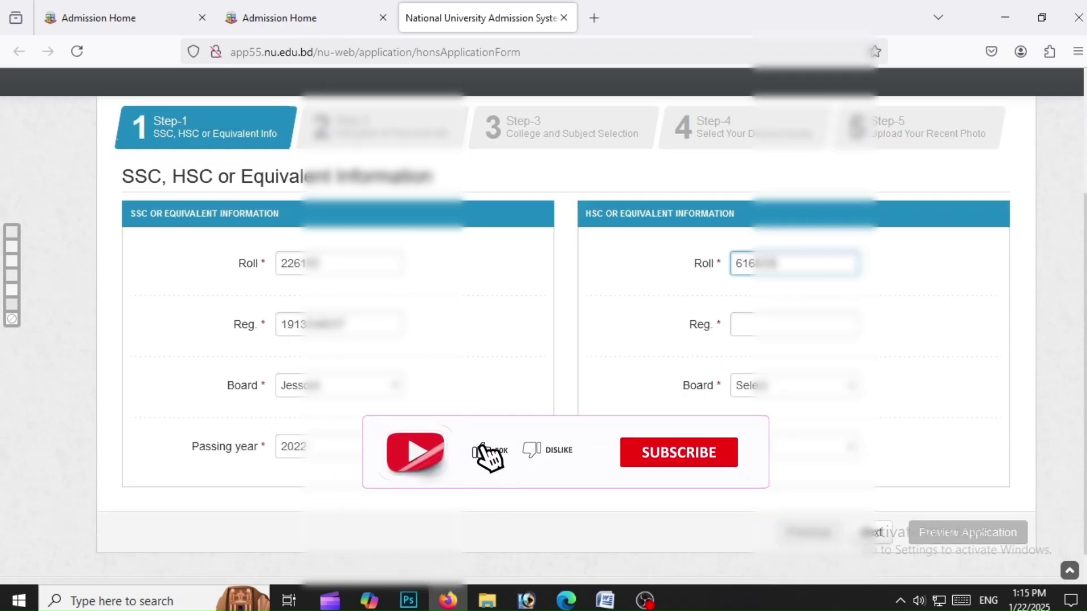
pyautogui.doubleClick(292, 325)
pyautogui.rightClick(291, 325)
pyautogui.click(334, 96)
pyautogui.click(768, 324)
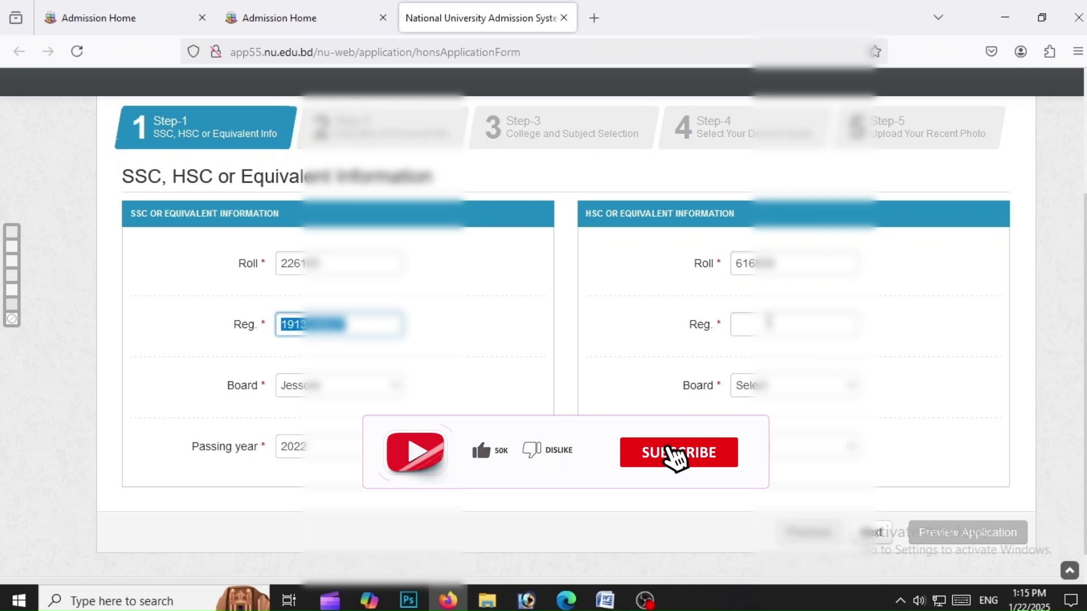
pyautogui.rightClick(768, 317)
pyautogui.click(798, 429)
pyautogui.click(792, 385)
# Set the HSC board to Jessore, pick the passing year, and proceed to the results step
pyautogui.click(758, 252)
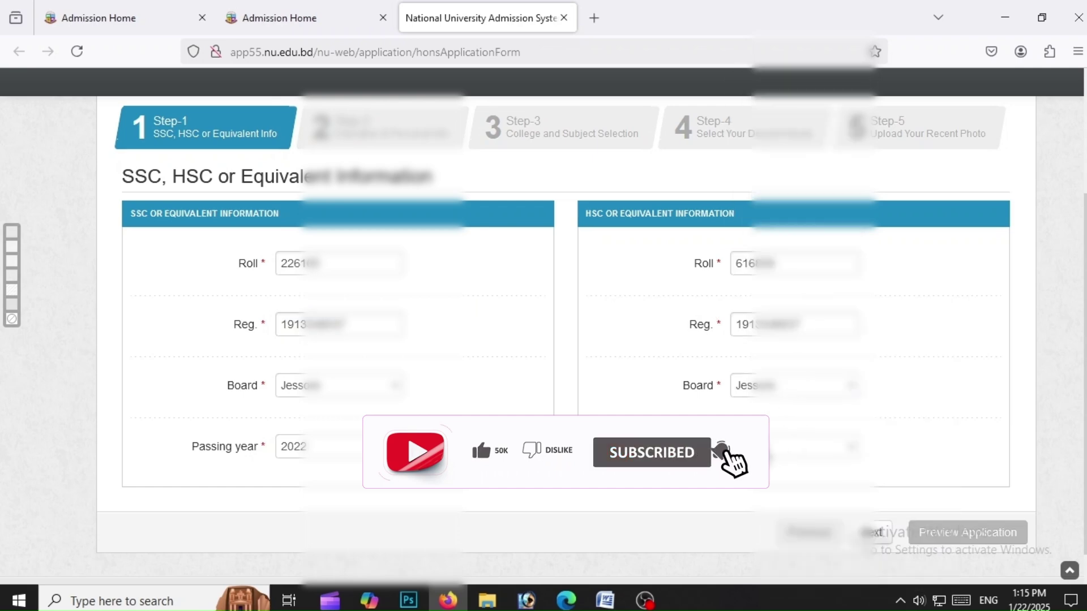
pyautogui.click(792, 446)
pyautogui.click(752, 512)
pyautogui.click(875, 532)
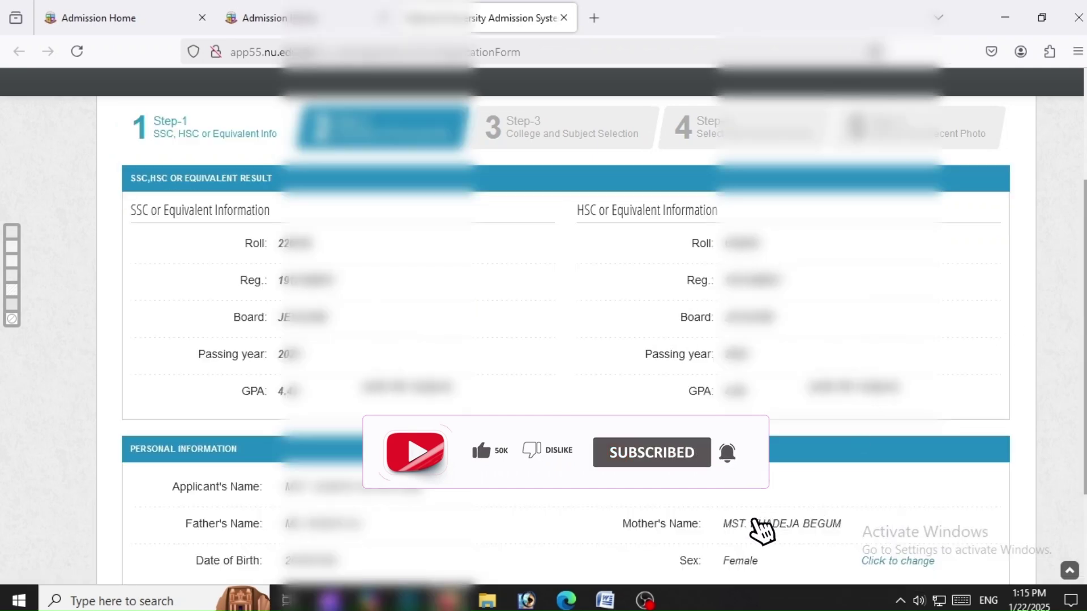
# Review the SSC/HSC result and Personal Information sections, then continue to subject selection
pyautogui.scroll(-2, 824, 480)
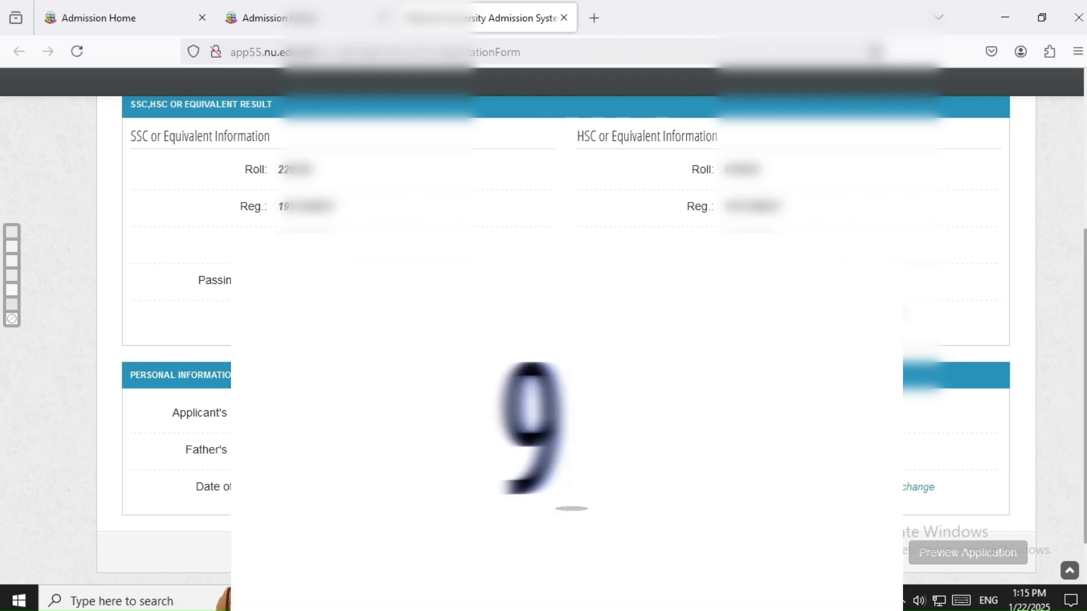
pyautogui.scroll(2, 1081, 252)
pyautogui.moveTo(1081, 252); pyautogui.dragTo(1083, 277)
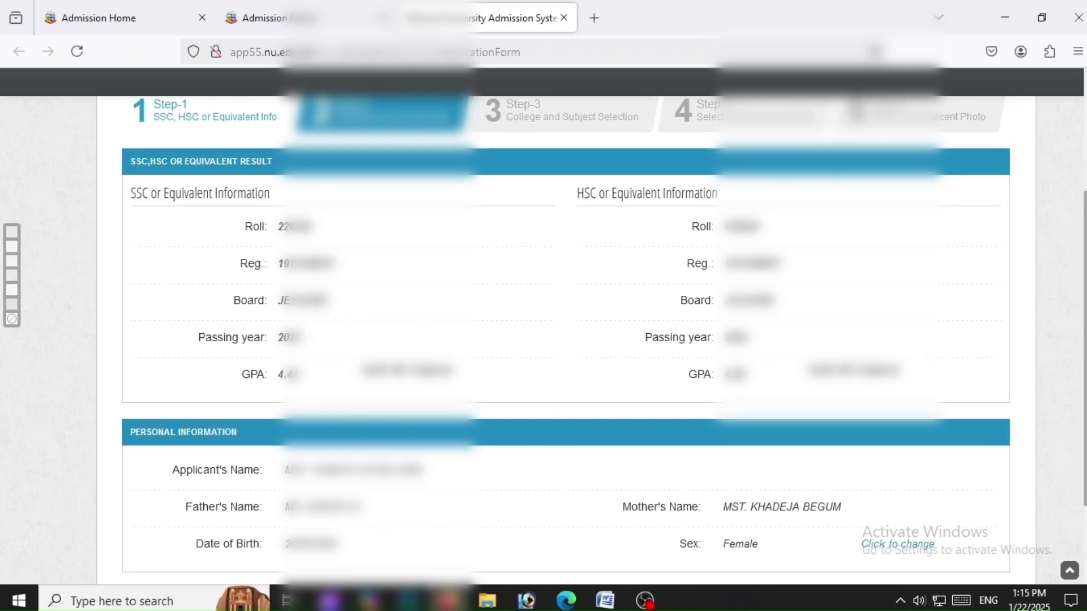
pyautogui.scroll(-2, 566, 340)
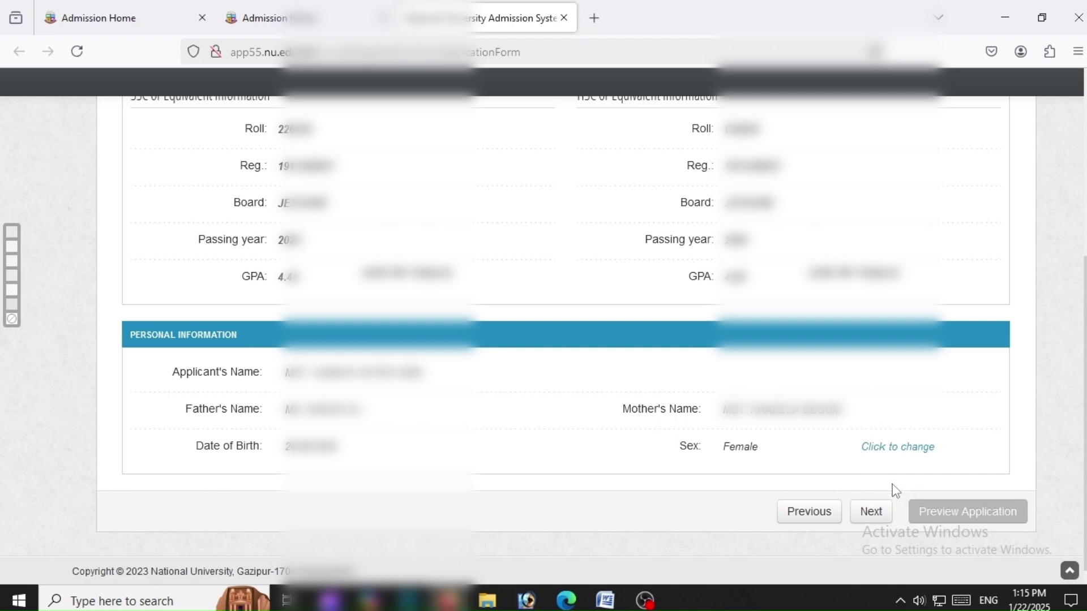
pyautogui.click(872, 512)
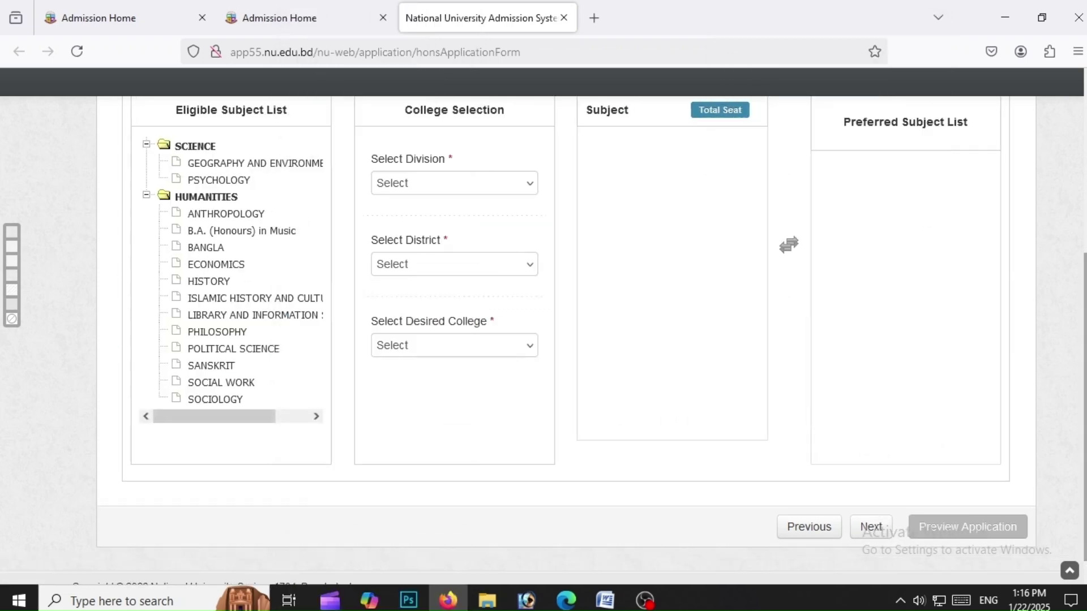
# Choose division KHULNA, district Jessore, and Jessore Govt. Mahila College
pyautogui.scroll(3, 1083, 263)
pyautogui.scroll(-1, 1083, 263)
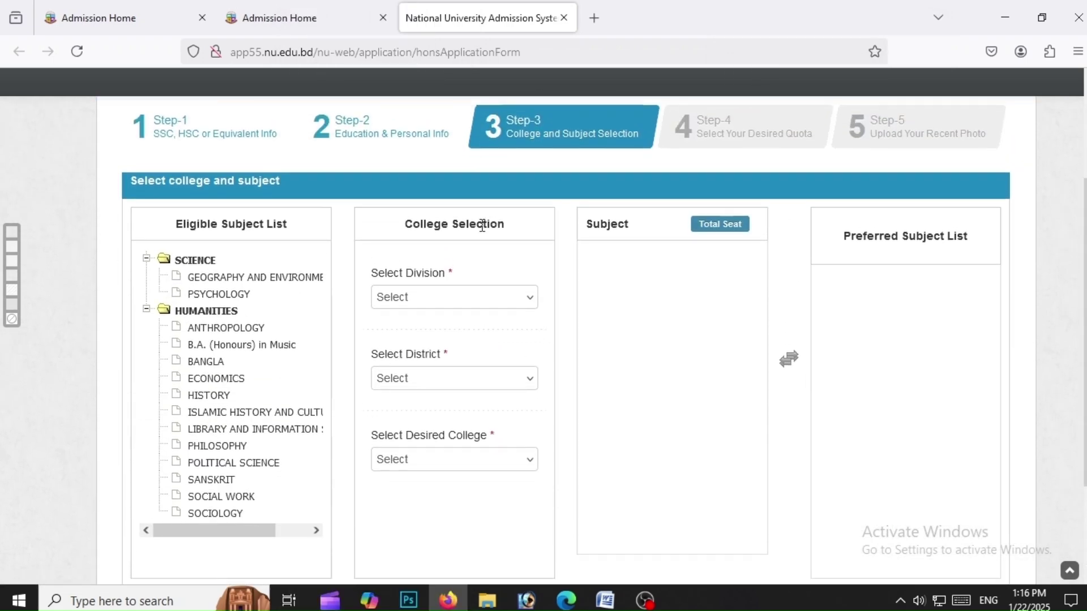
pyautogui.click(400, 304)
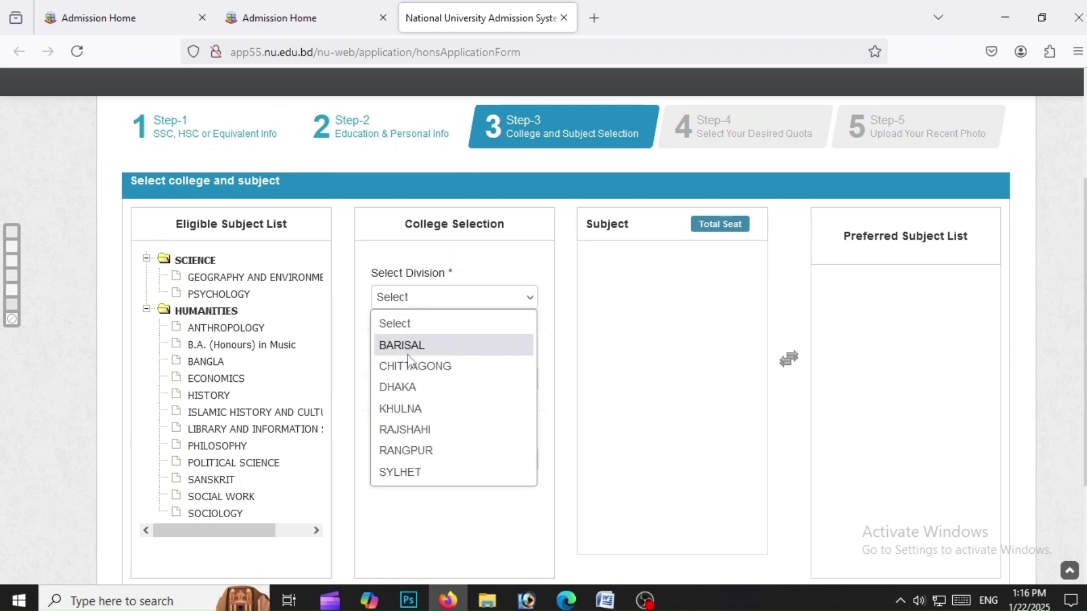
pyautogui.click(416, 411)
pyautogui.click(413, 377)
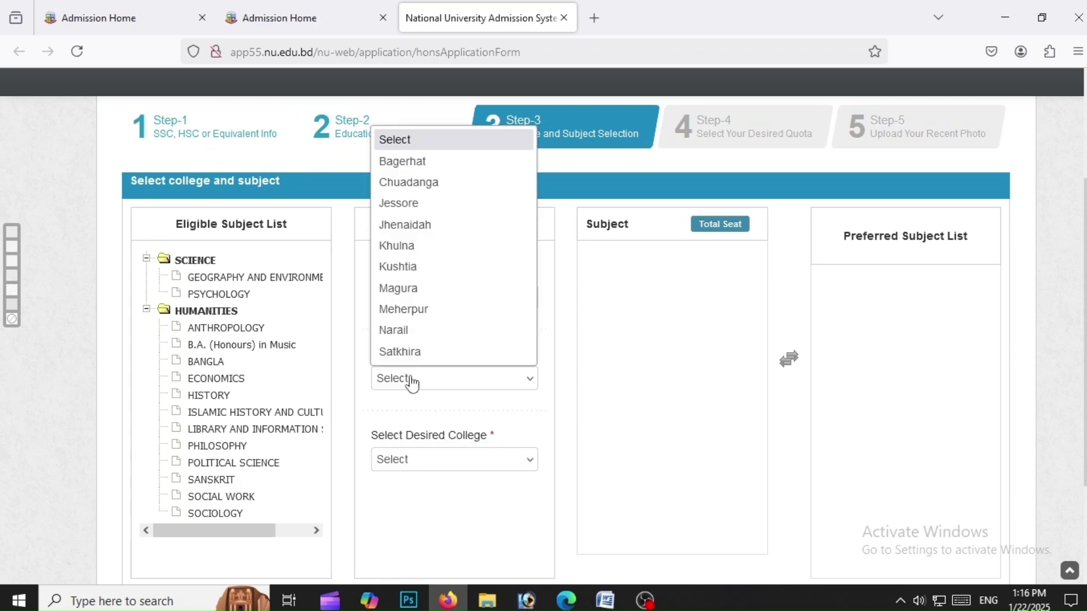
pyautogui.click(426, 205)
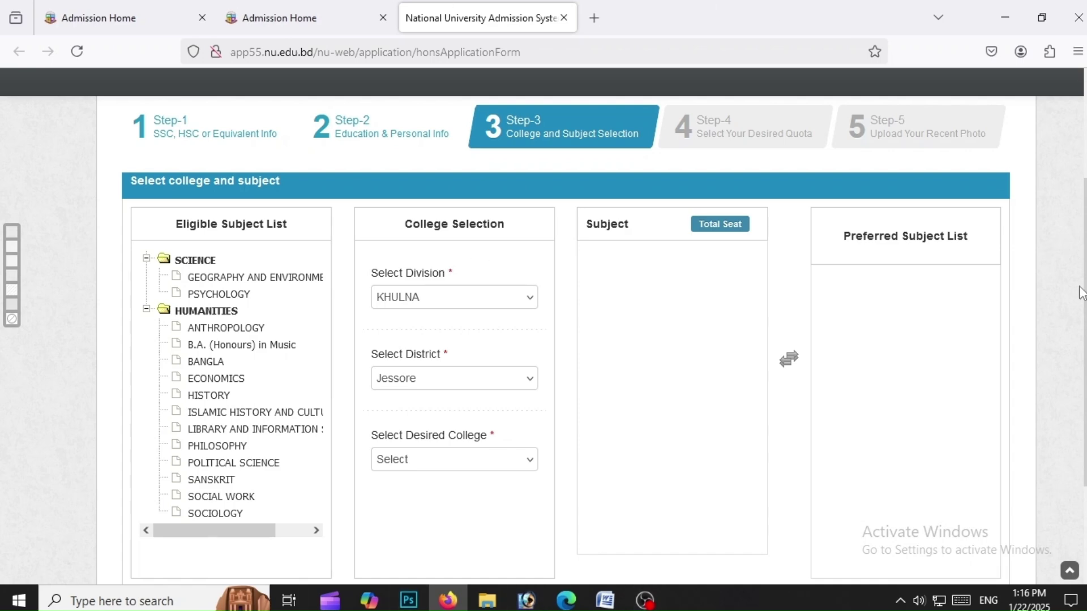
pyautogui.click(444, 461)
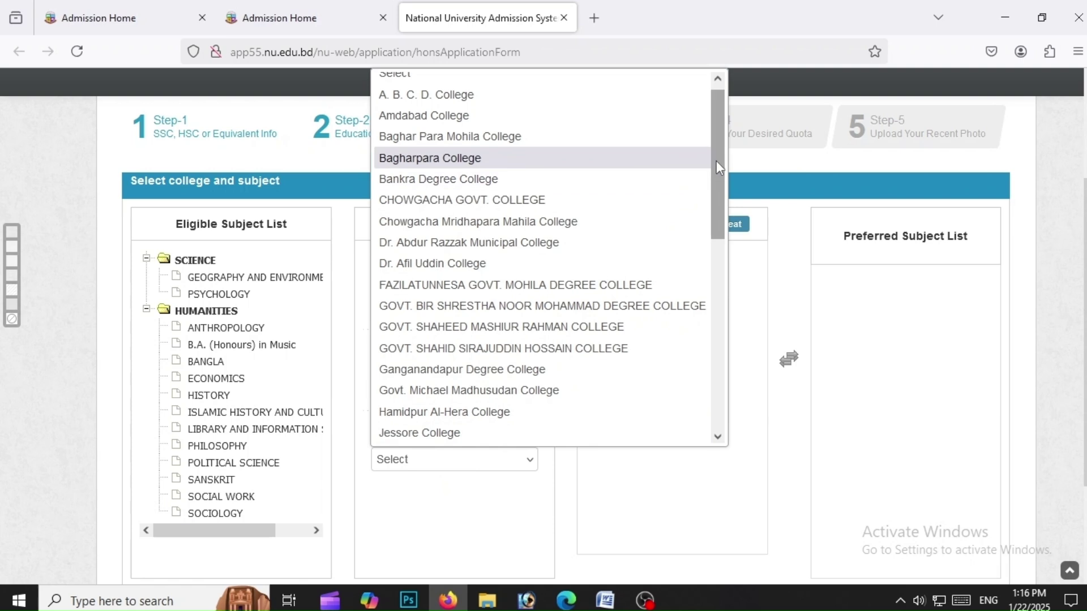
pyautogui.moveTo(716, 162); pyautogui.dragTo(711, 204)
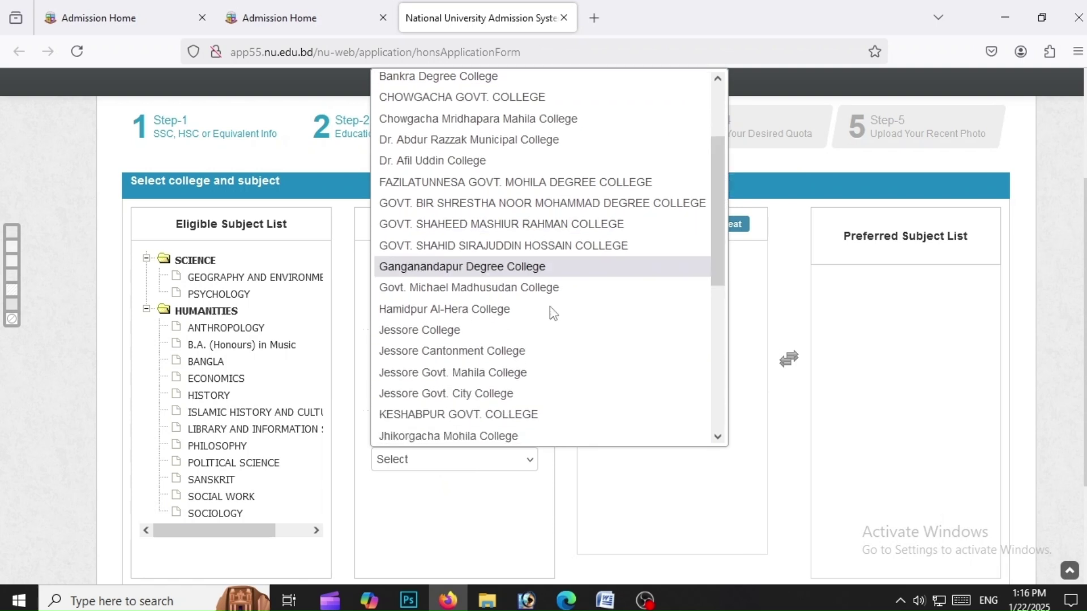
pyautogui.click(458, 374)
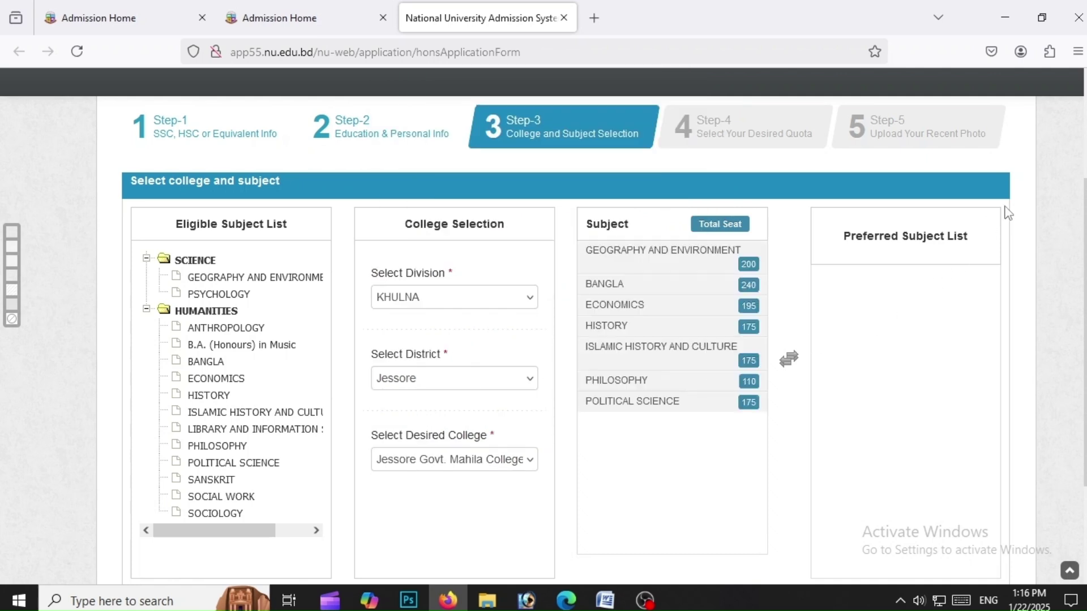
# Look over the available subjects and add POLITICAL SCIENCE as the first preference
pyautogui.click(756, 267)
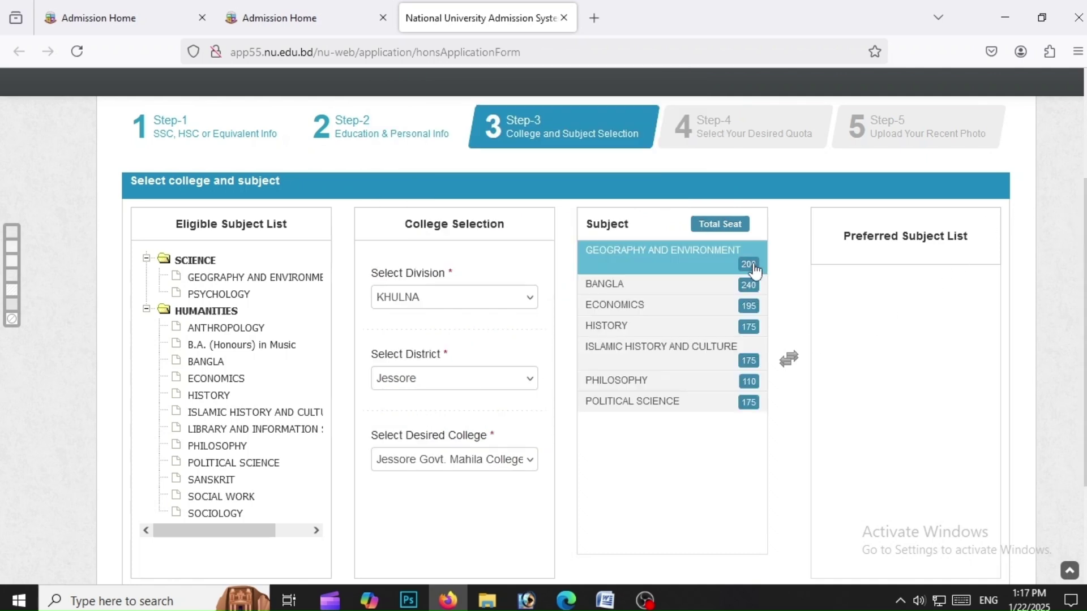
pyautogui.click(748, 284)
pyautogui.click(692, 308)
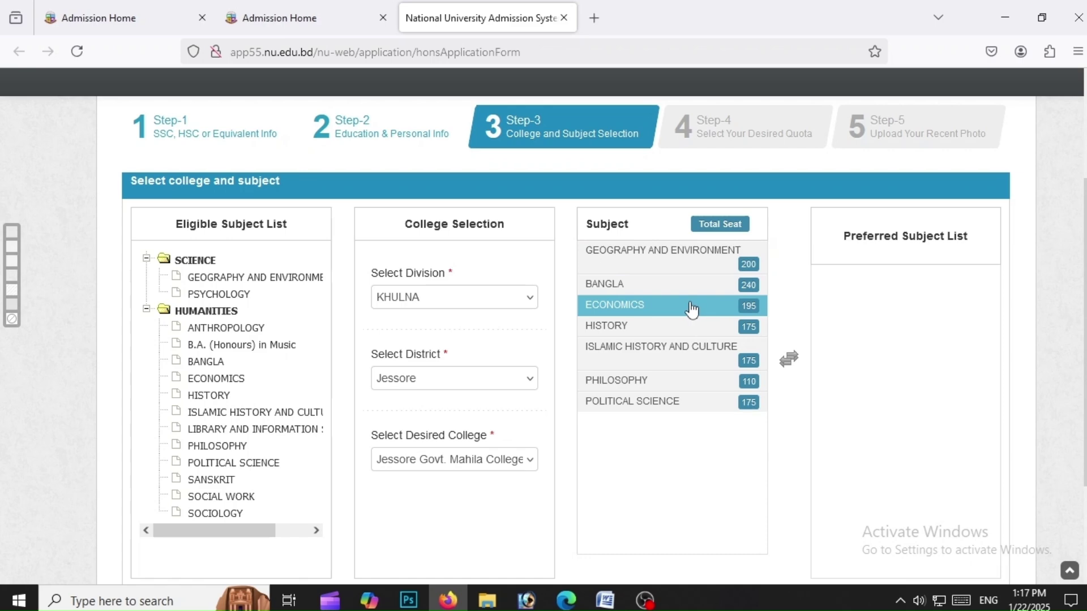
pyautogui.click(764, 326)
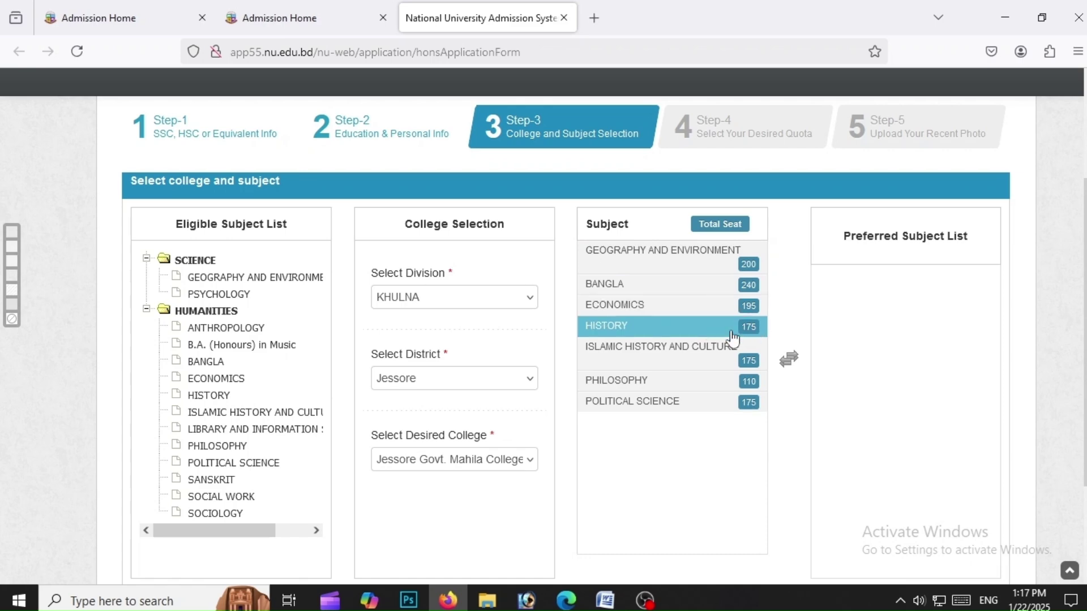
pyautogui.click(756, 347)
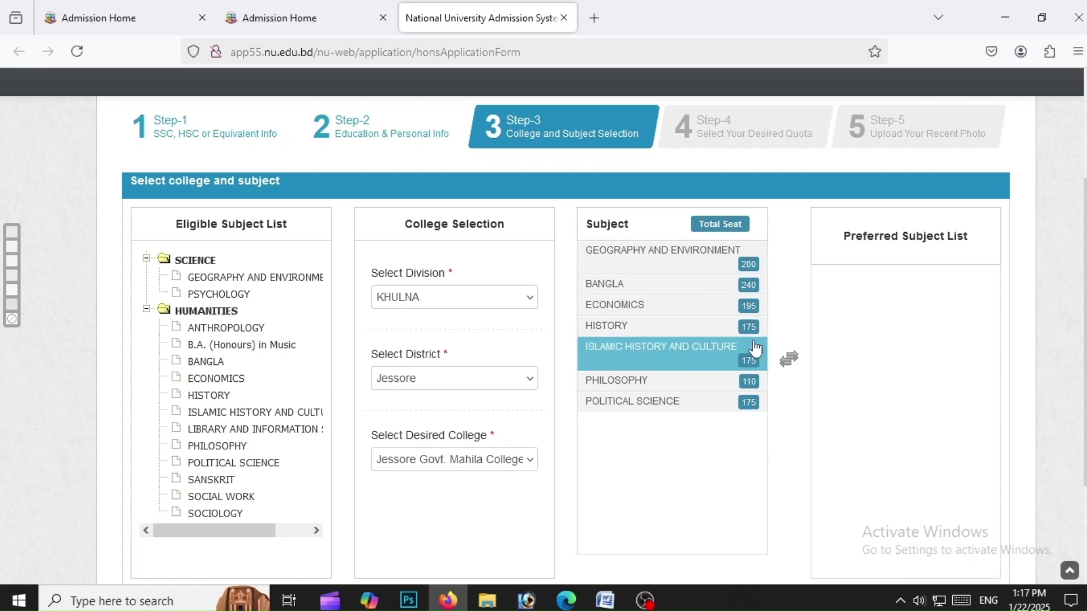
pyautogui.click(727, 381)
pyautogui.click(699, 402)
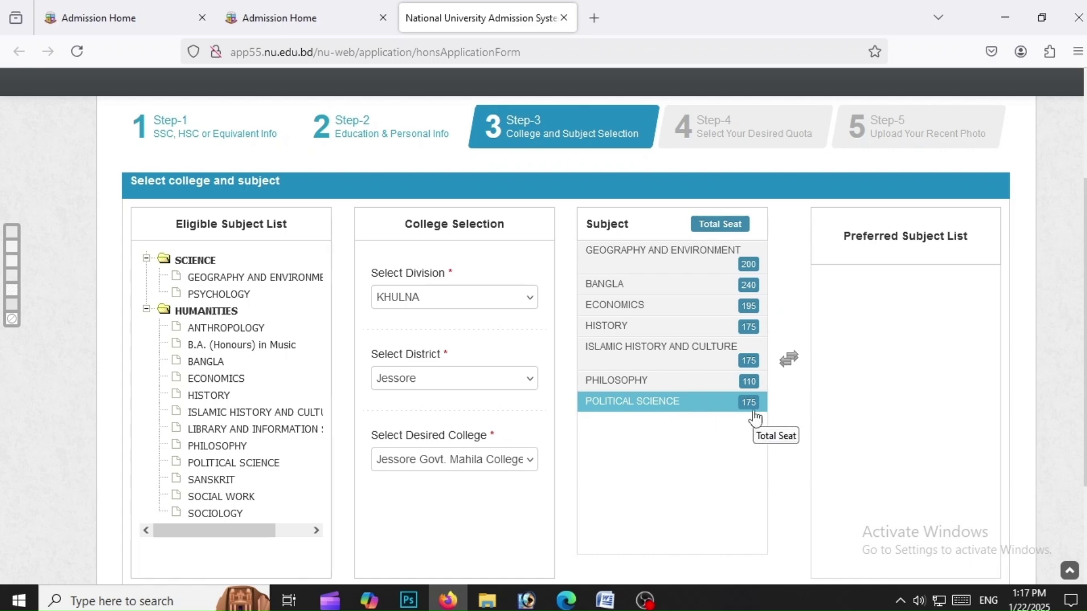
pyautogui.doubleClick(671, 406)
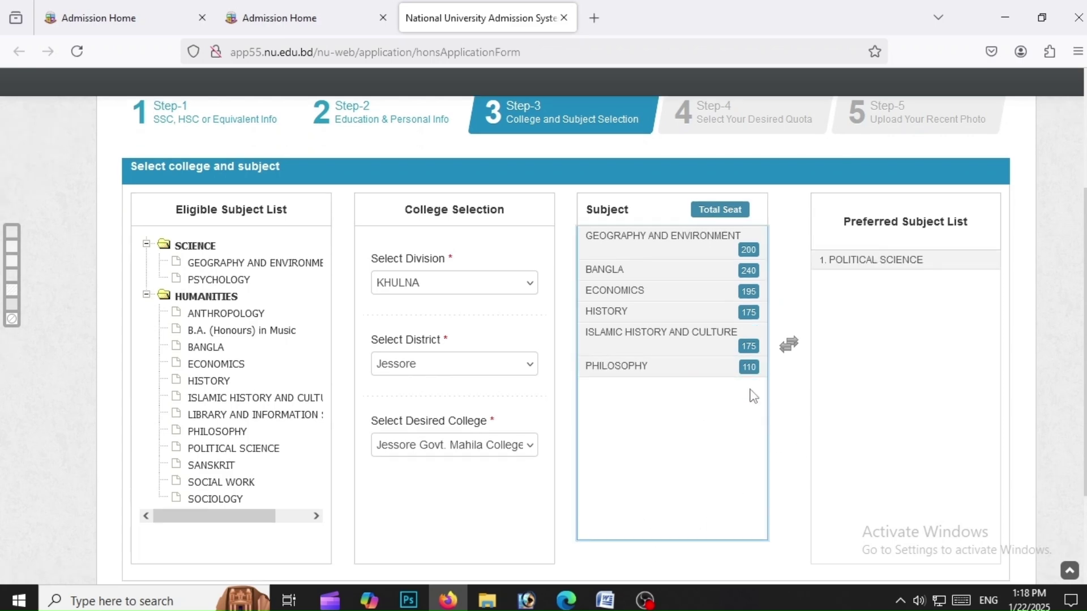
# Add Islamic History and Culture, History, Geography and Environment, and Bangla as preferences two to five
pyautogui.click(748, 343)
pyautogui.doubleClick(748, 343)
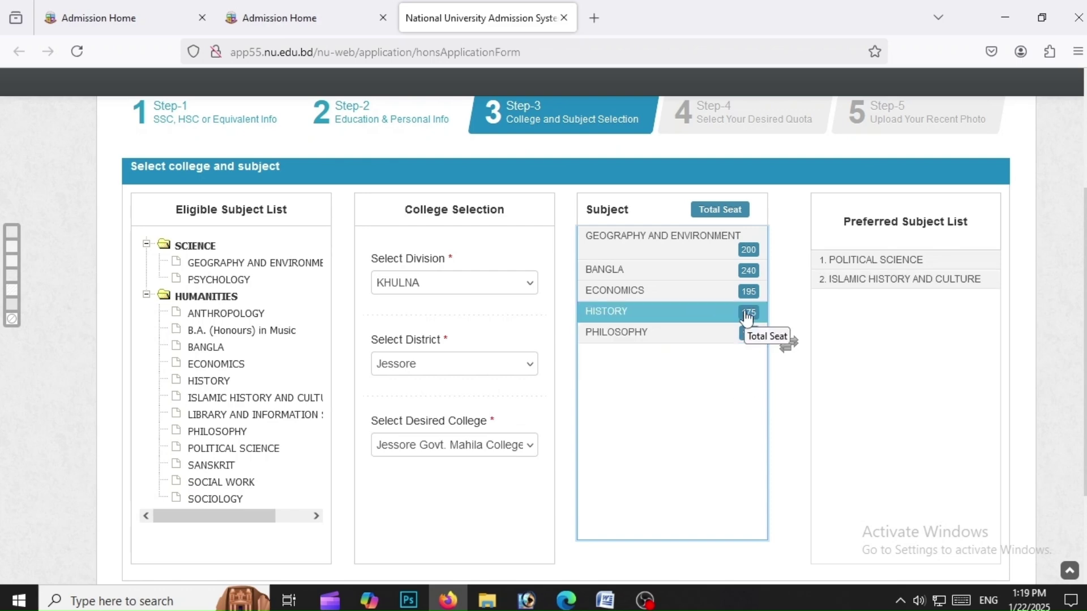
pyautogui.click(883, 260)
pyautogui.click(908, 280)
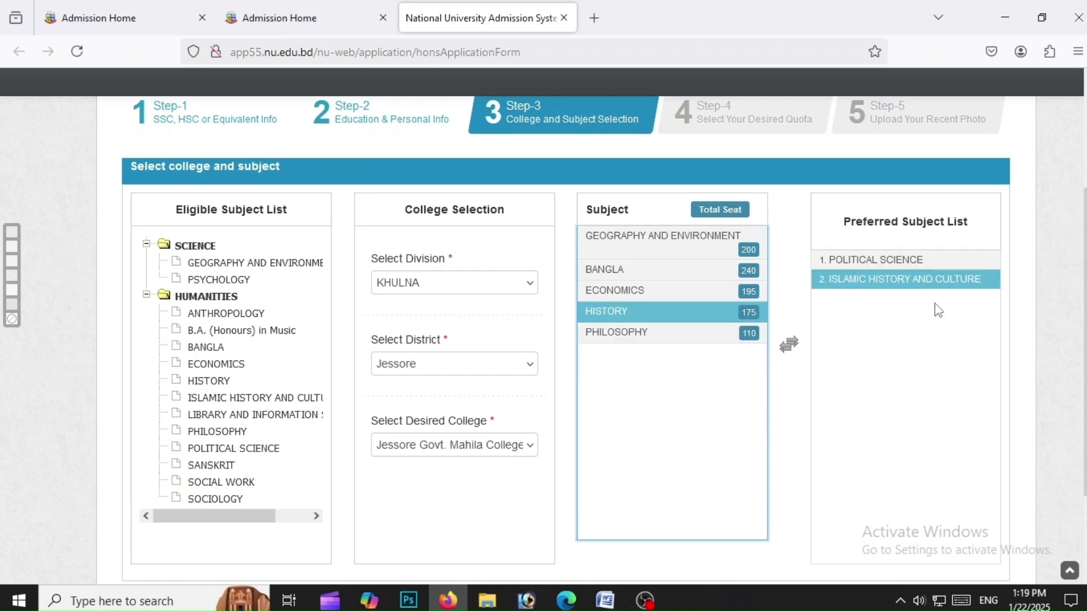
pyautogui.click(788, 343)
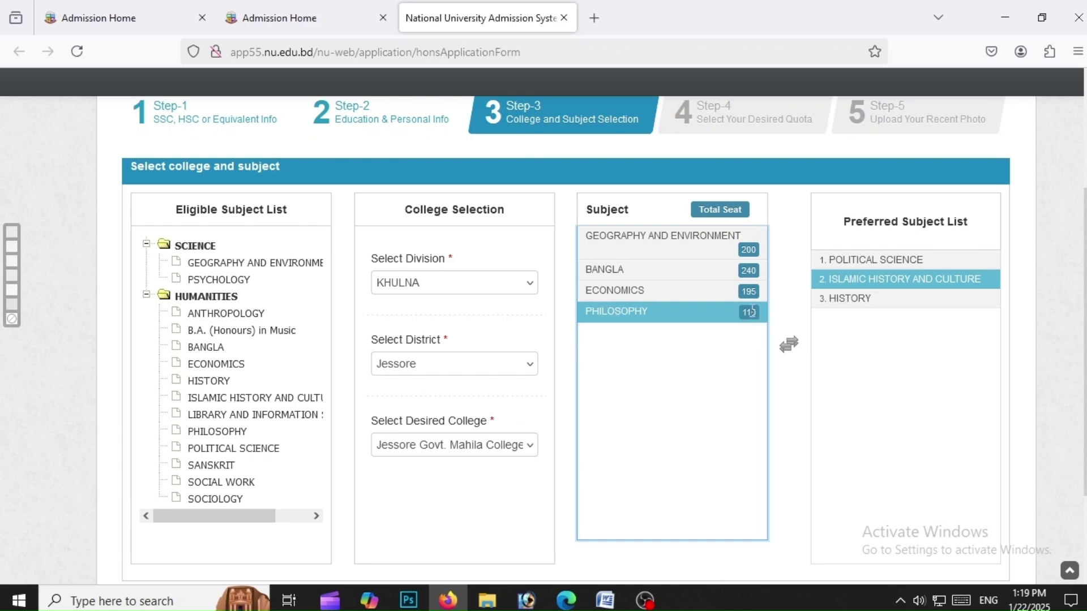
pyautogui.click(751, 249)
pyautogui.doubleClick(752, 250)
pyautogui.doubleClick(751, 237)
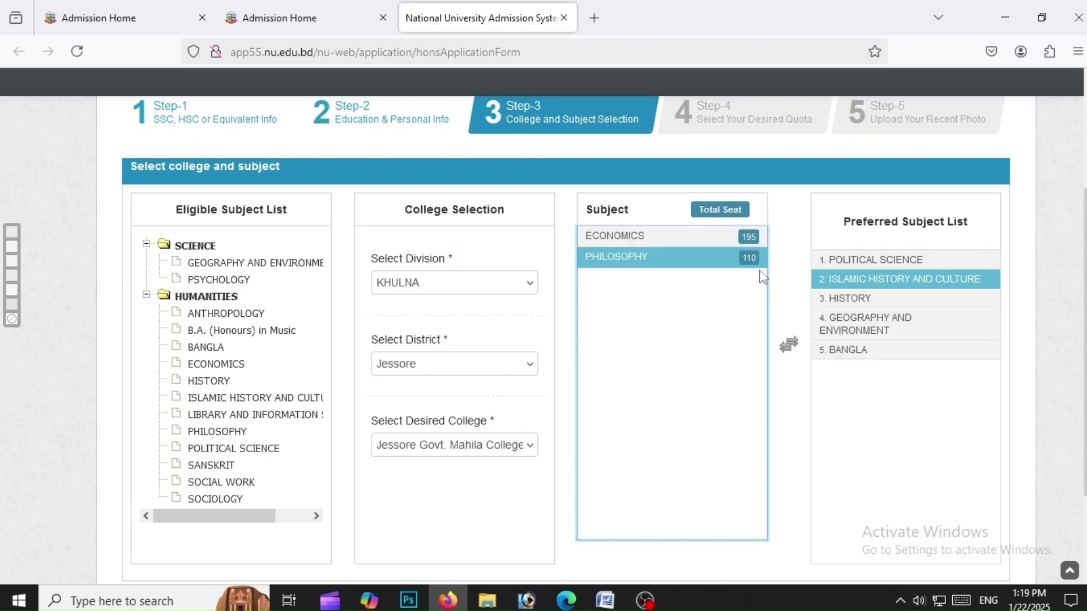
pyautogui.scroll(-3, 963, 520)
pyautogui.press('Down')
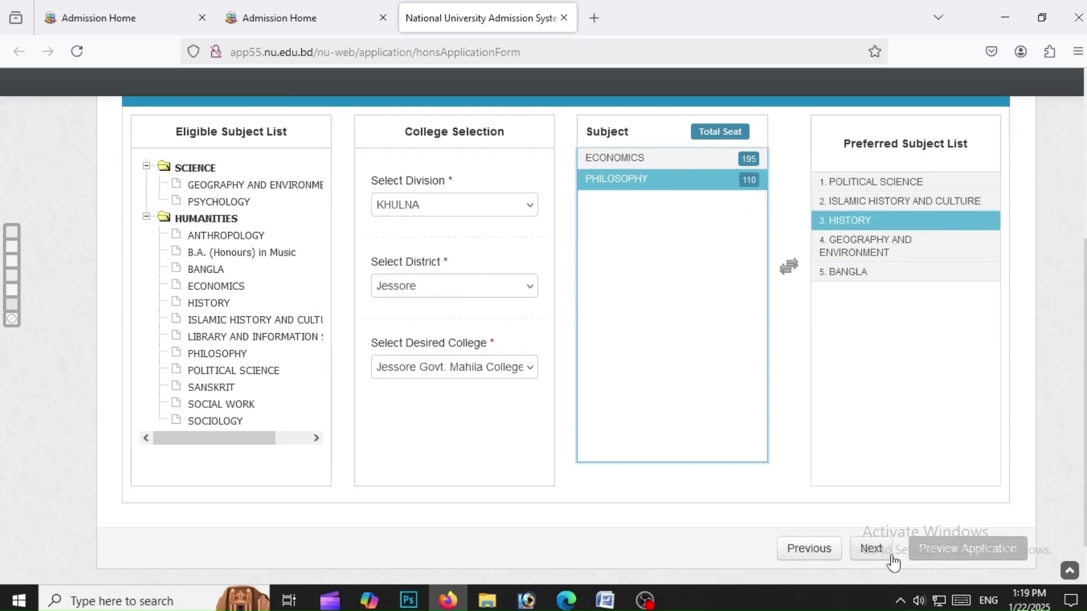
# Answer No to the quota question and advance to the Step-5 photo upload section
pyautogui.click(890, 556)
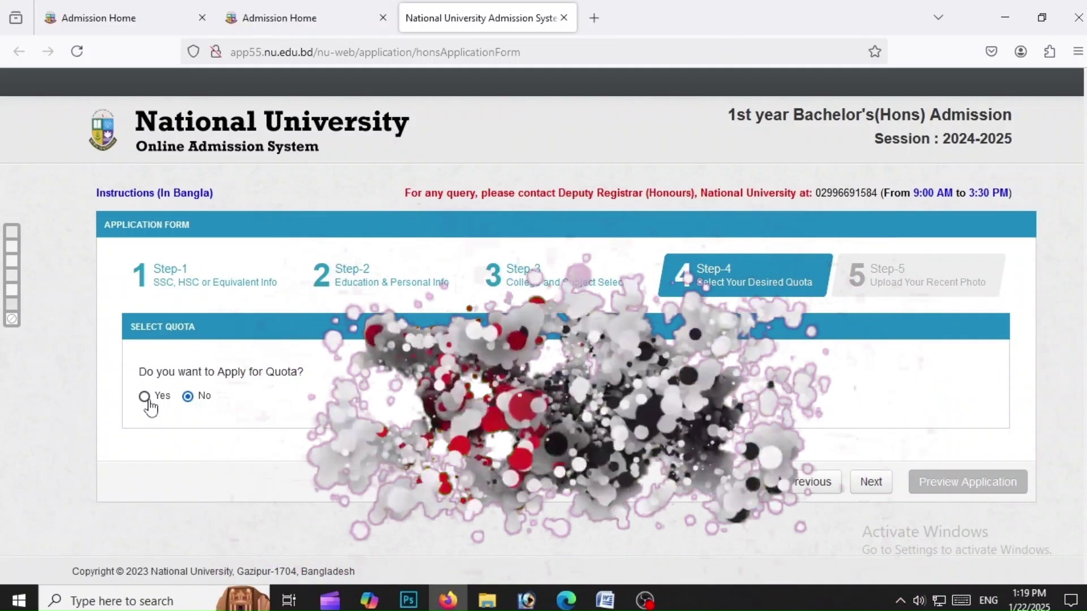
pyautogui.click(146, 398)
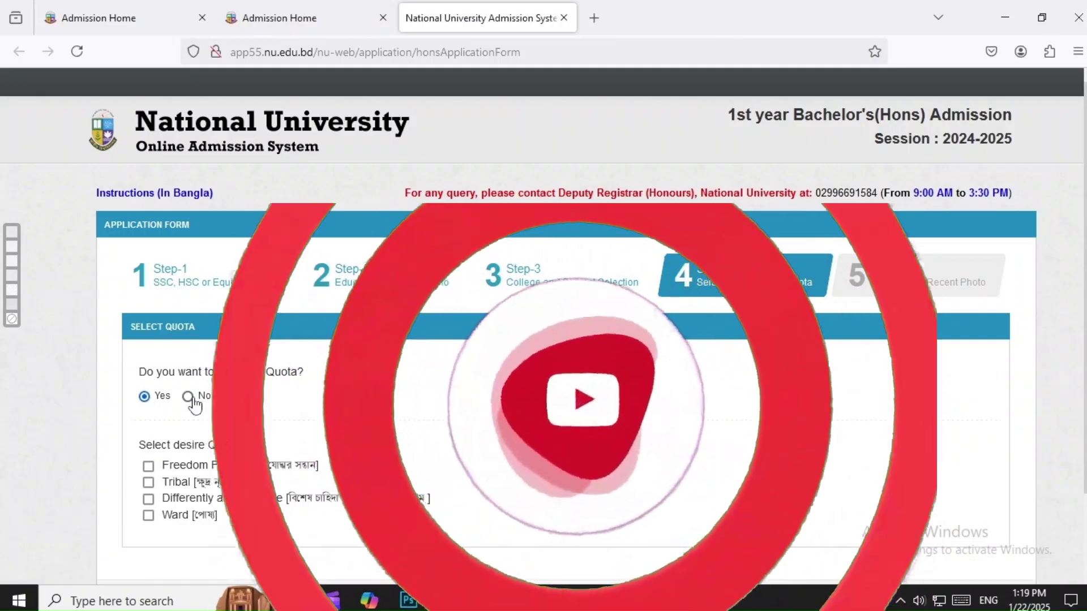
pyautogui.click(187, 396)
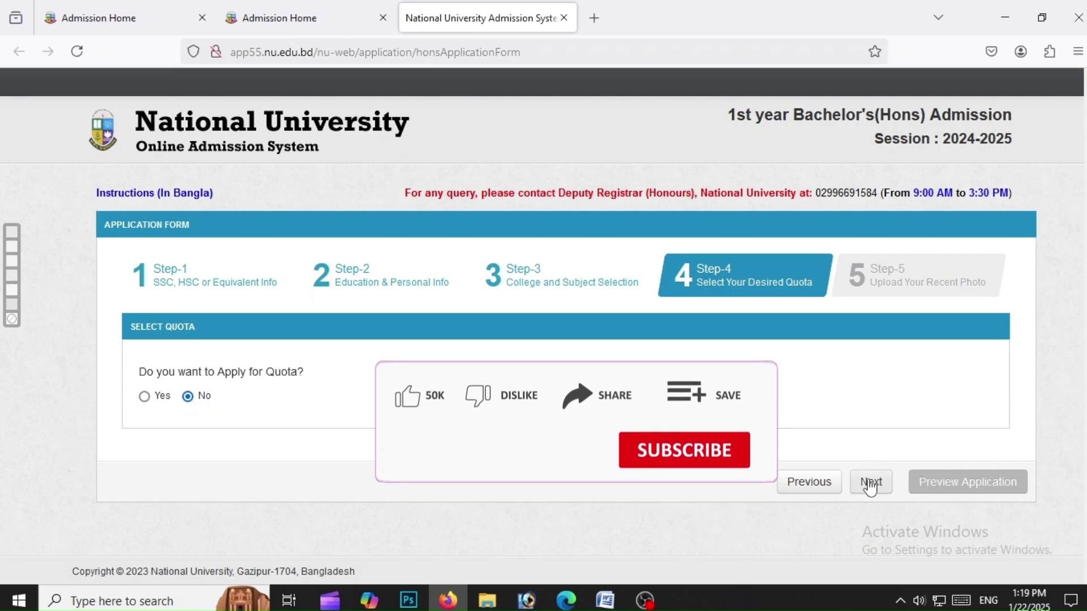
pyautogui.click(867, 482)
pyautogui.scroll(-4, 868, 401)
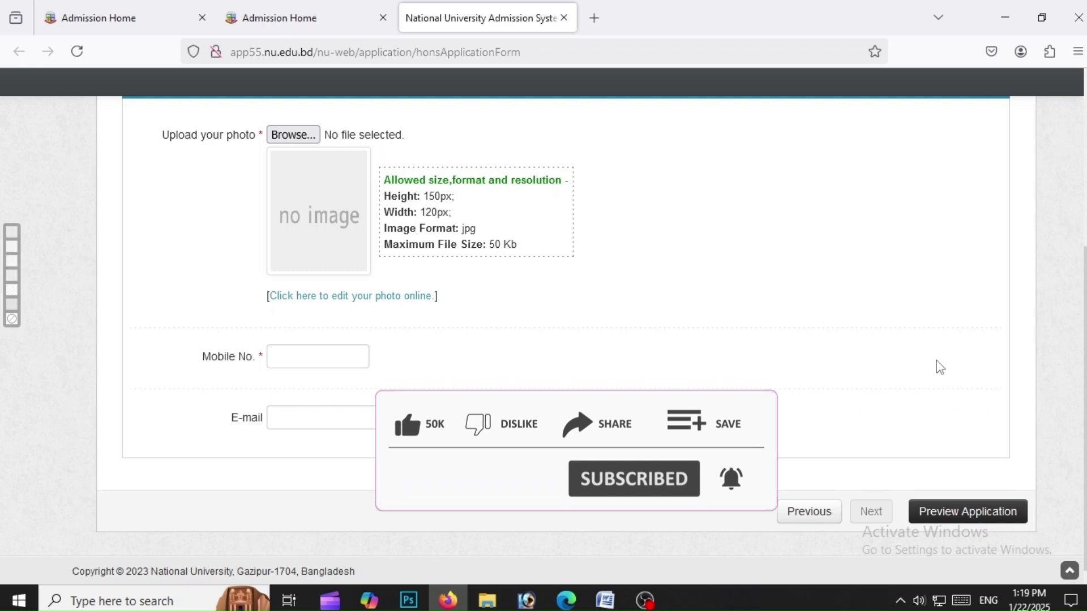
pyautogui.click(20, 599)
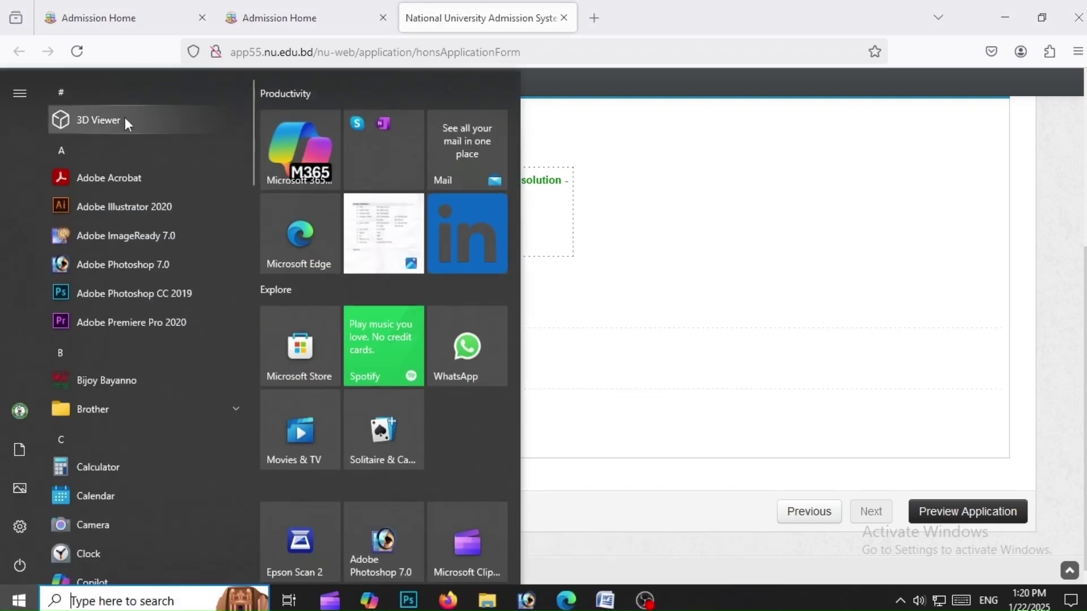
# Scan the passport photo and crop it to 120 × 150 px in Photoshop
pyautogui.click(300, 546)
pyautogui.click(1029, 547)
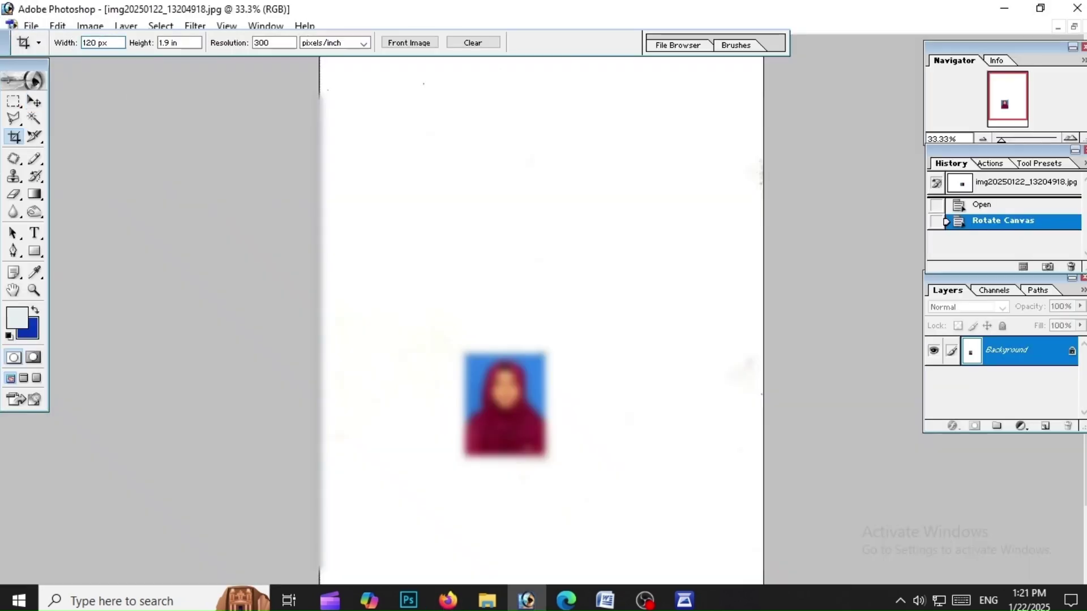
pyautogui.hotkey('ctrl', 'alt', '0')
pyautogui.moveTo(312, 185); pyautogui.dragTo(561, 501)
pyautogui.press('Return')
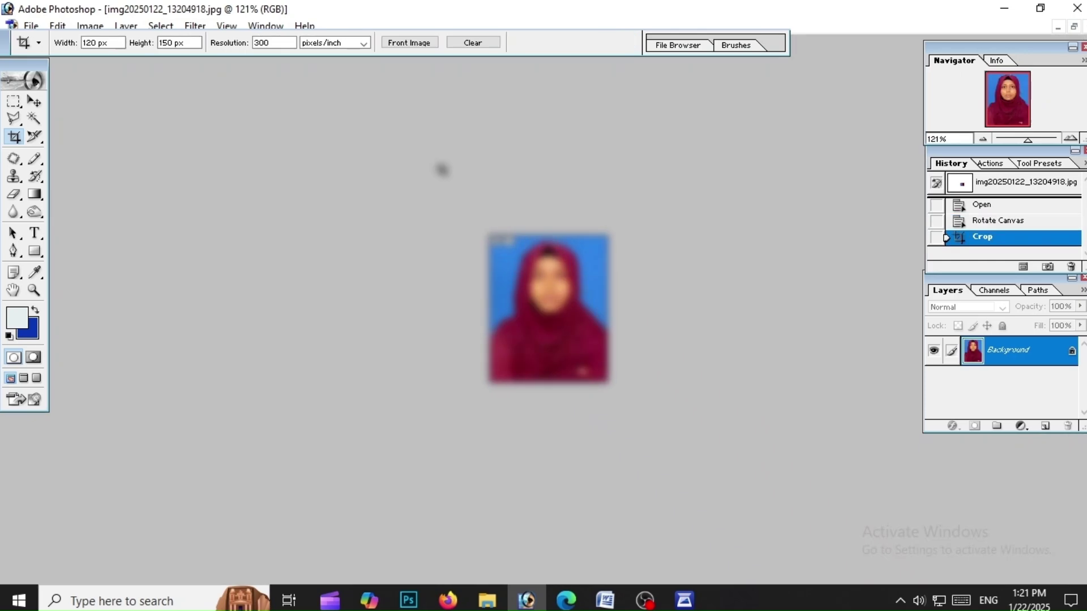
pyautogui.click(447, 599)
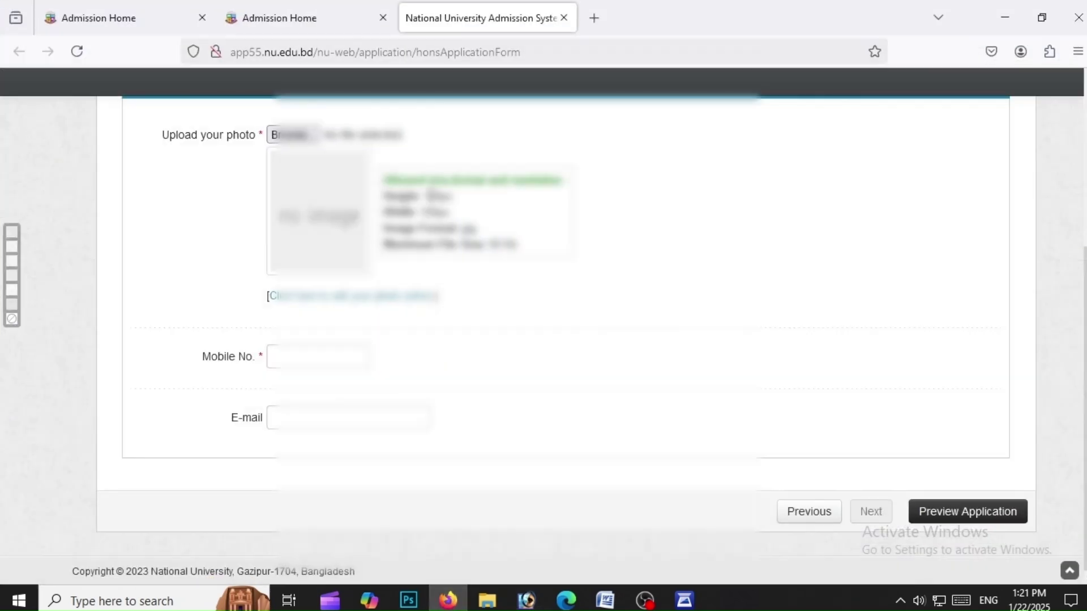
# Attach the cropped photo from the Desktop to the form
pyautogui.click(290, 135)
pyautogui.scroll(-3, 249, 206)
pyautogui.click(324, 277)
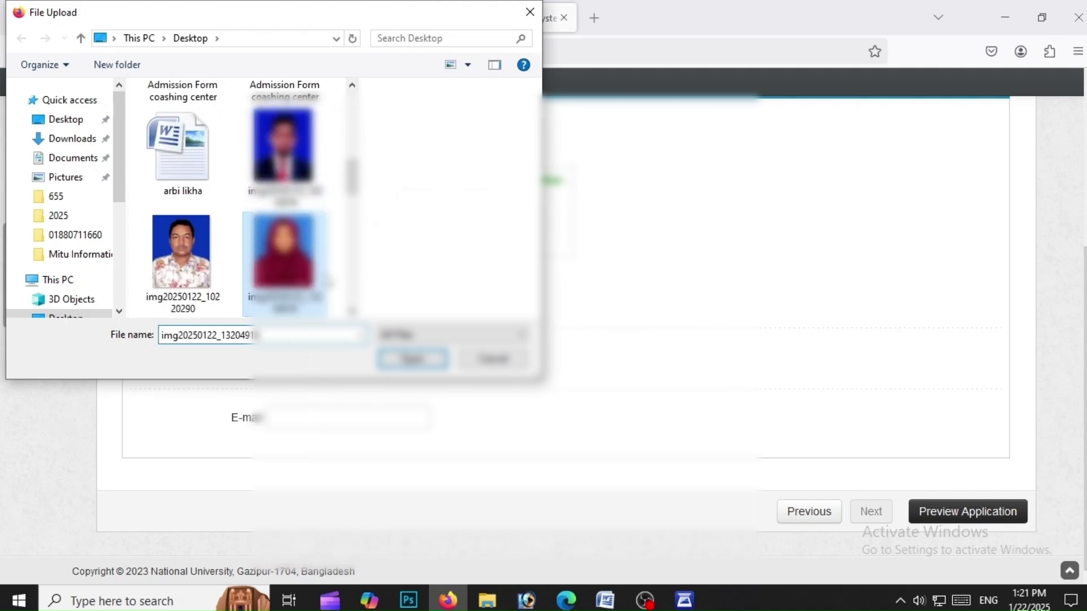
pyautogui.doubleClick(325, 278)
# Enter the applicant's mobile number and show the Application Form Preview
pyautogui.click(326, 358)
pyautogui.write('0178')
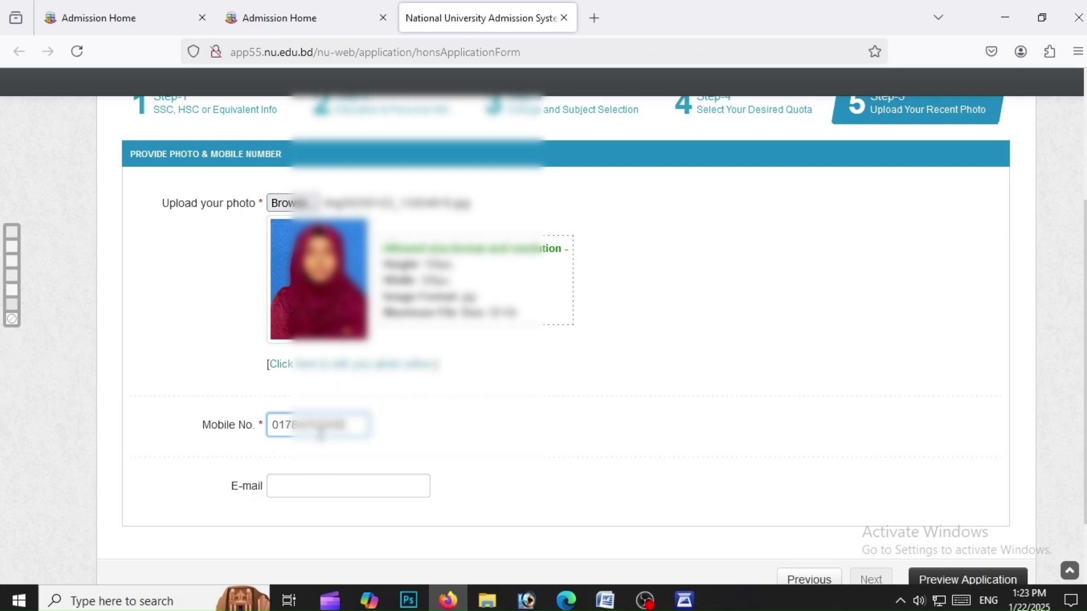
pyautogui.scroll(-2, 1075, 300)
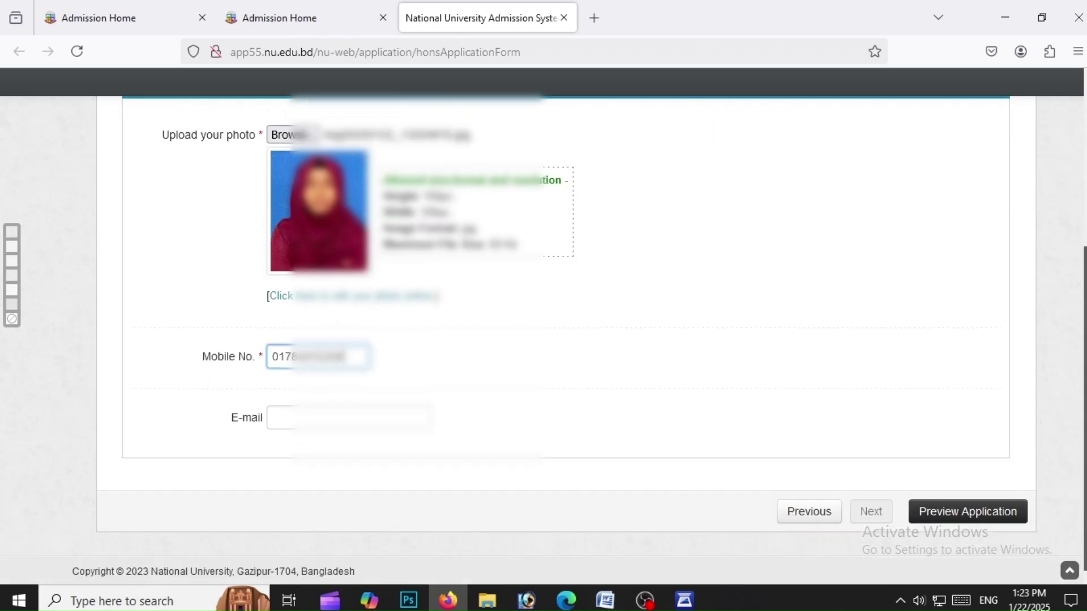
pyautogui.click(968, 511)
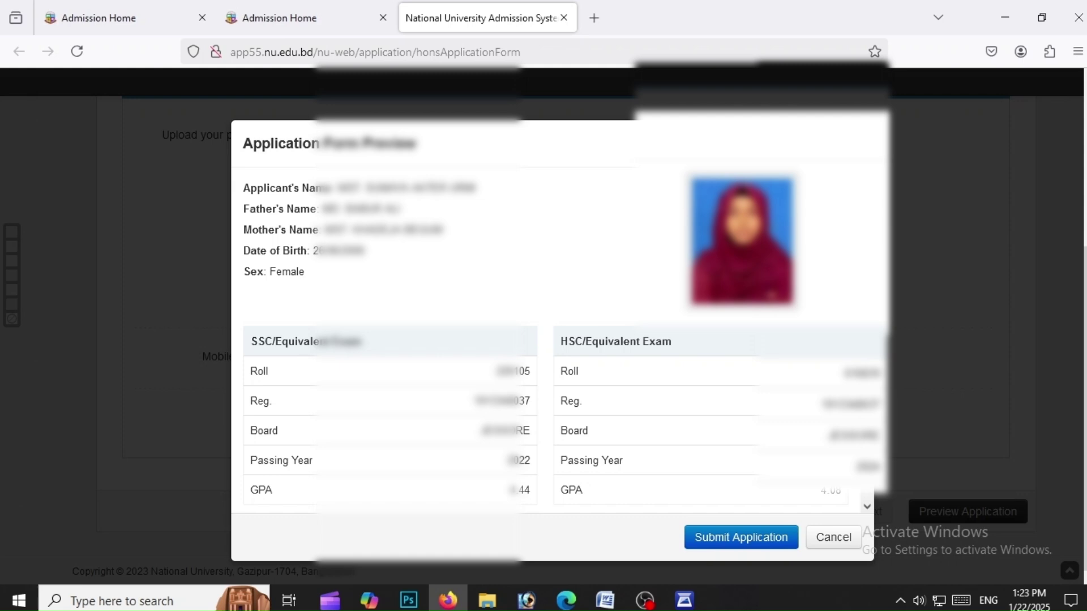
# Review the application preview and submit the NU Honours application
pyautogui.scroll(-3, 555, 340)
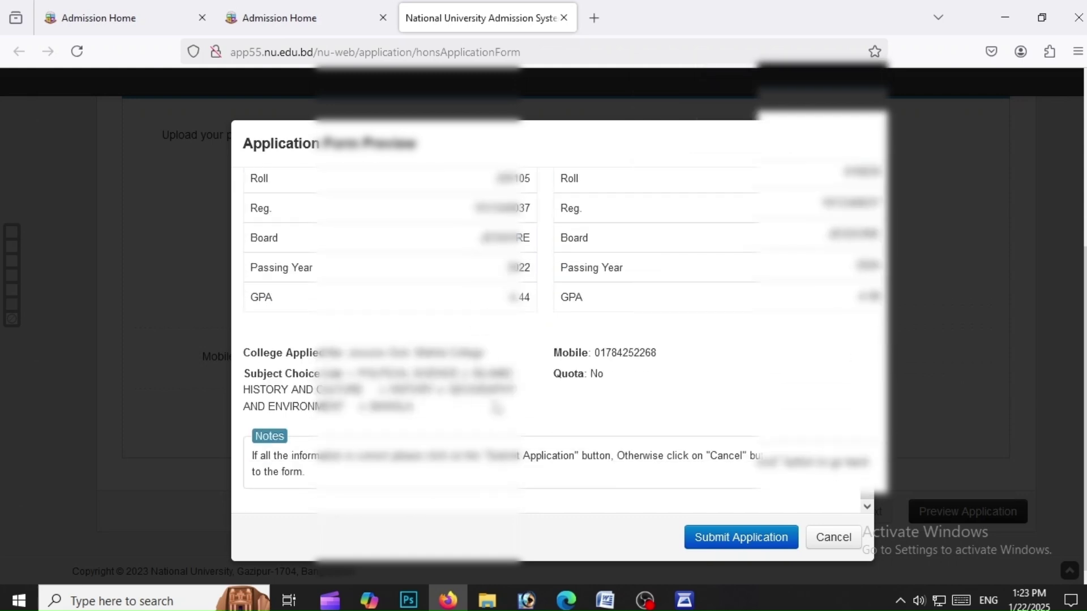
pyautogui.click(759, 544)
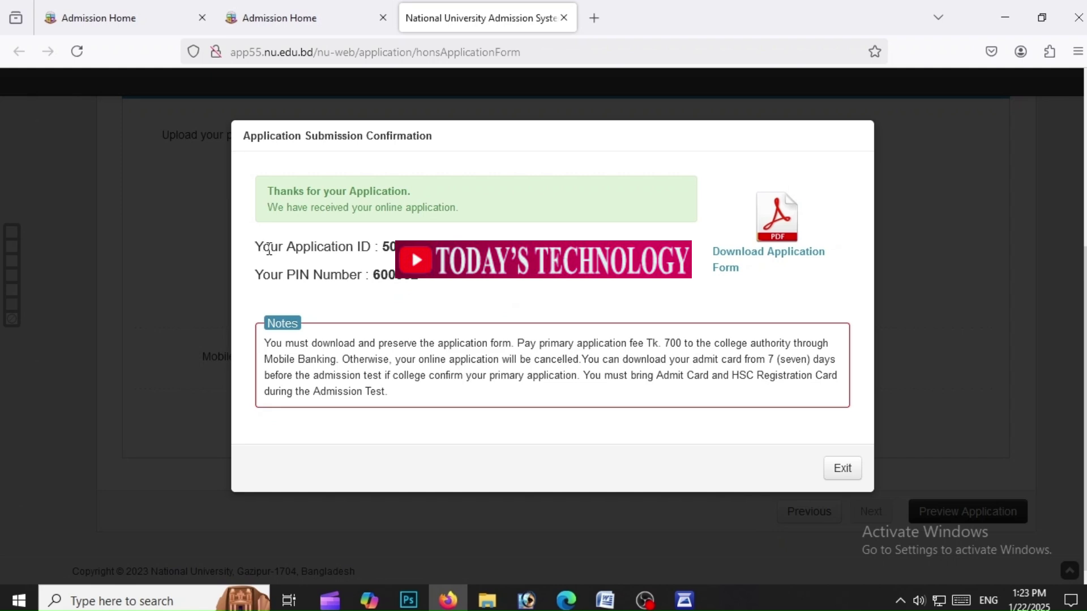
# Copy the Application ID and PIN lines from the confirmation page
pyautogui.moveTo(256, 243); pyautogui.dragTo(418, 278)
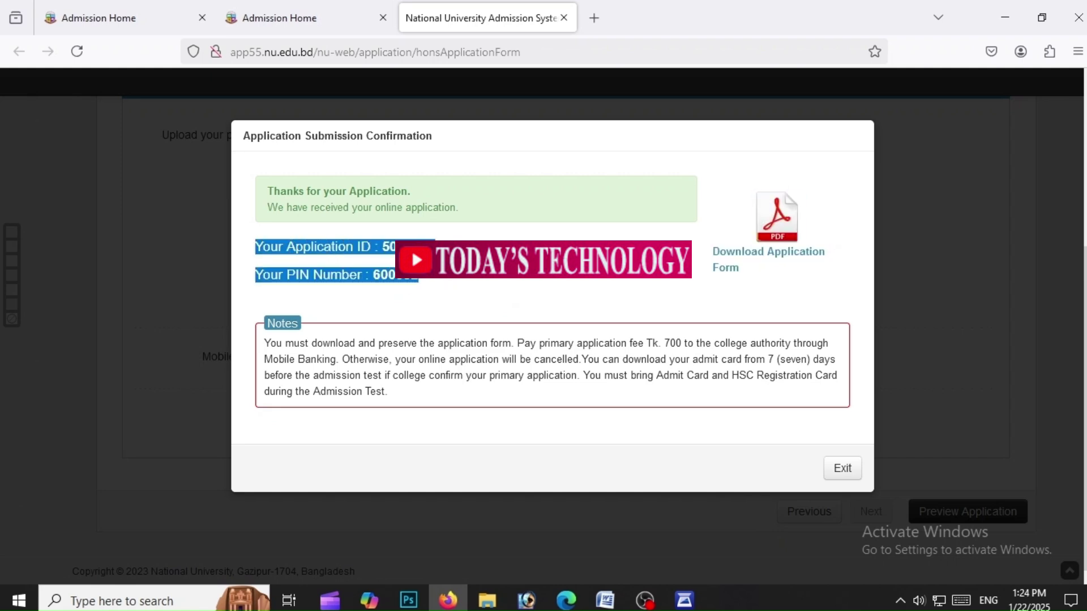
pyautogui.rightClick(422, 279)
pyautogui.click(452, 266)
# Paste the ID and PIN into a new Word document, then return to the confirmation
pyautogui.click(605, 600)
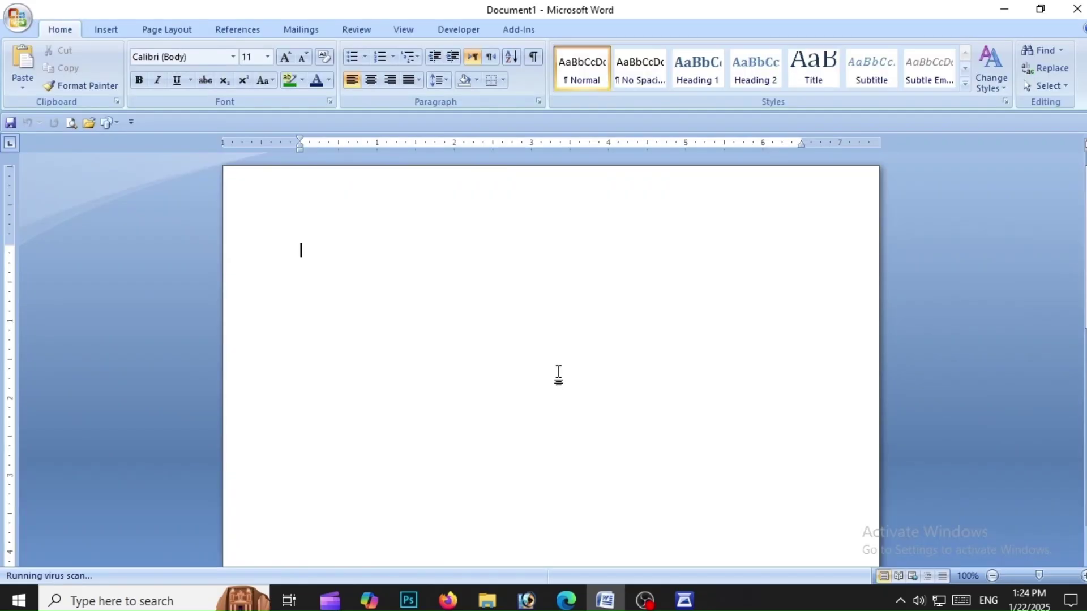
pyautogui.rightClick(552, 361)
pyautogui.click(587, 402)
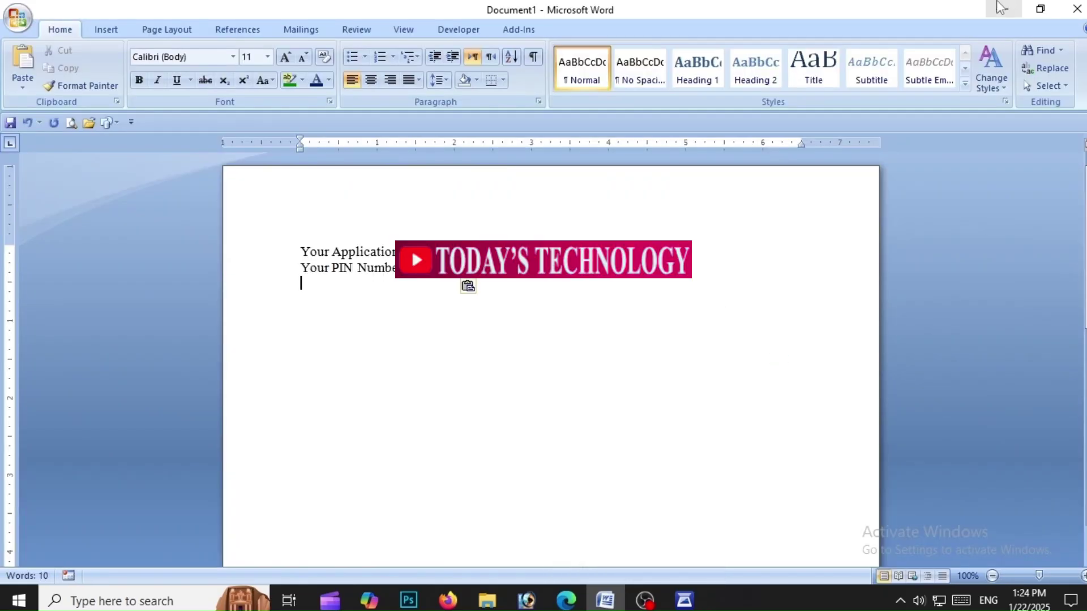
pyautogui.click(1002, 7)
pyautogui.click(571, 297)
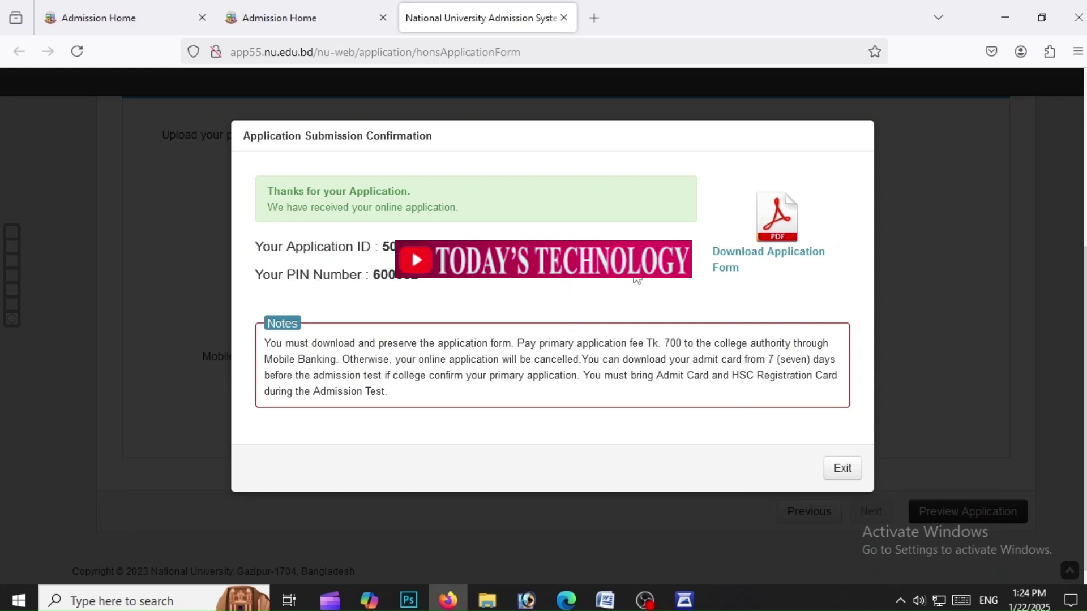
# Download the application form PDF, look through it in the viewer, and send it to print
pyautogui.click(765, 258)
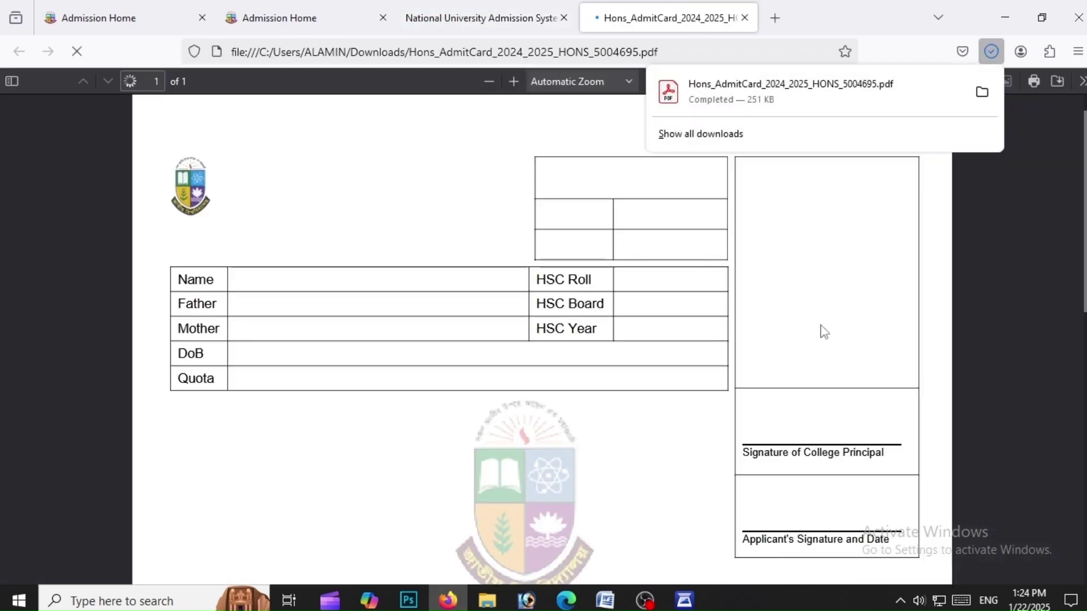
pyautogui.click(820, 330)
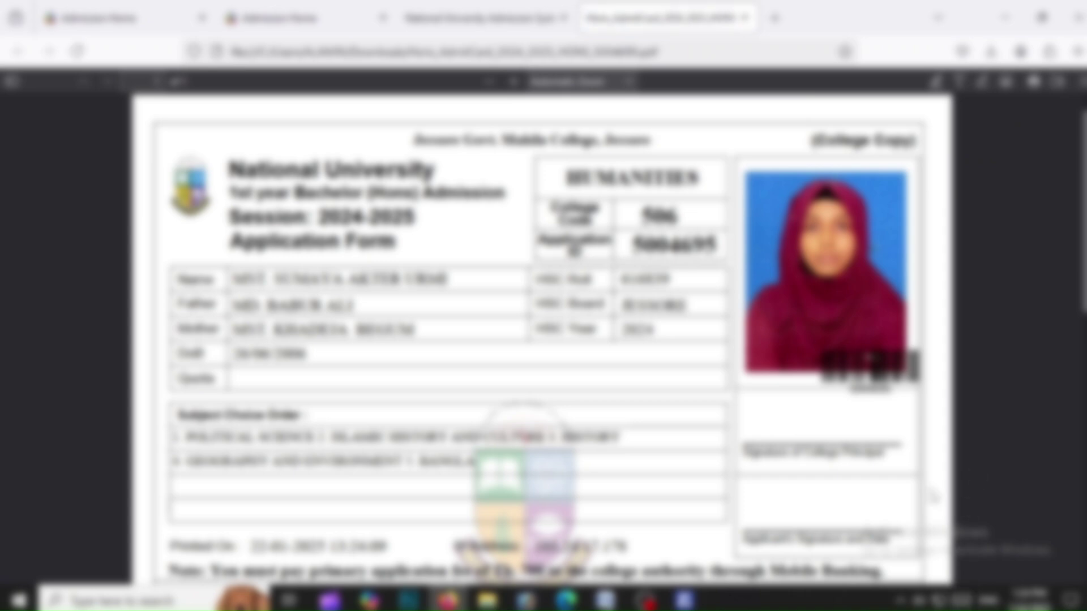
pyautogui.scroll(-10, 744, 439)
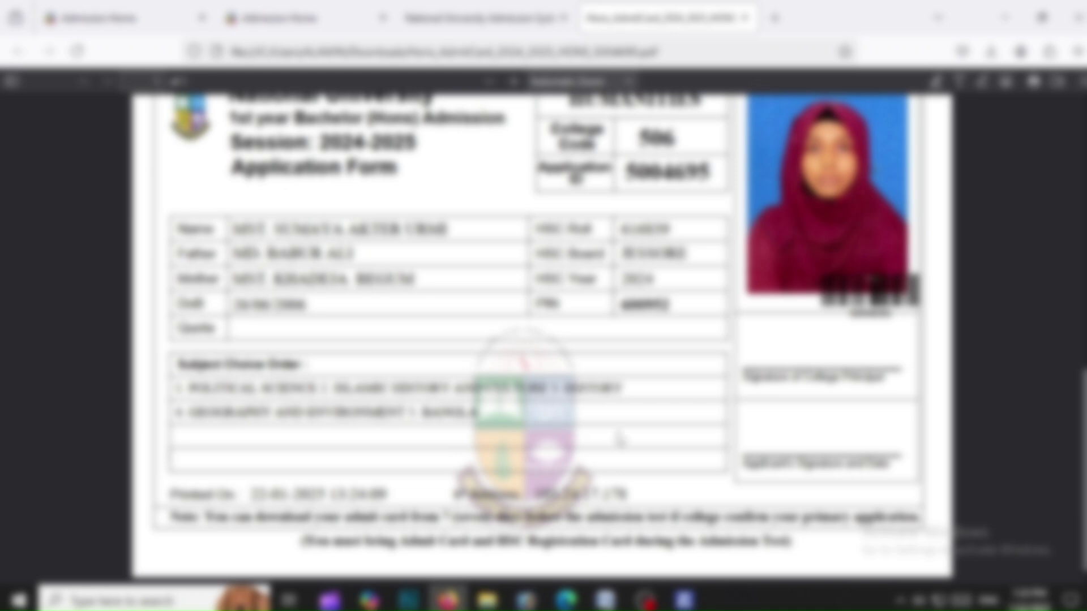
pyautogui.scroll(3, 866, 419)
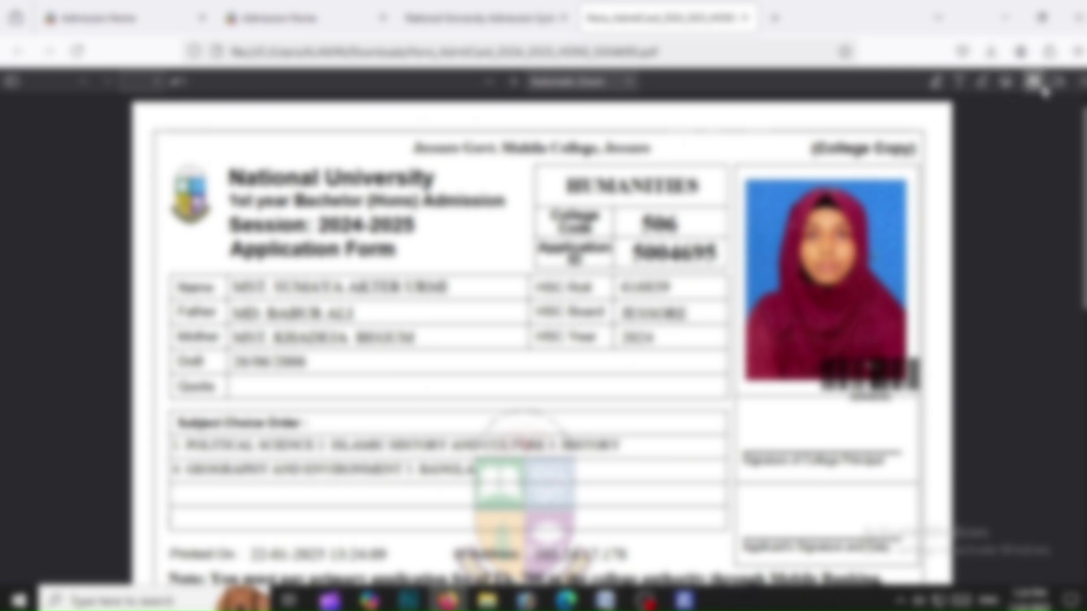
pyautogui.click(1033, 83)
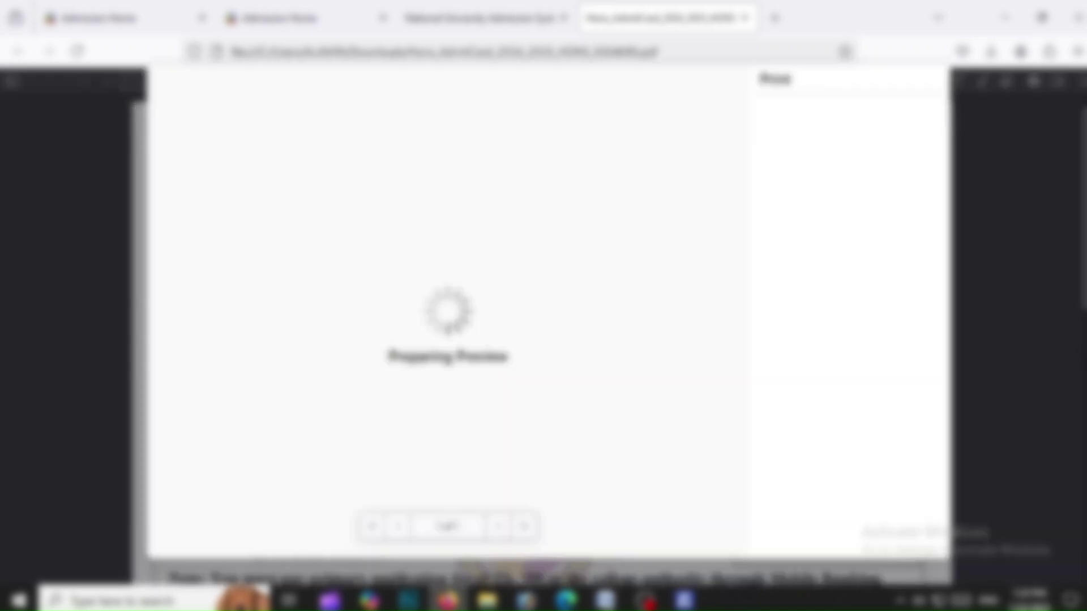